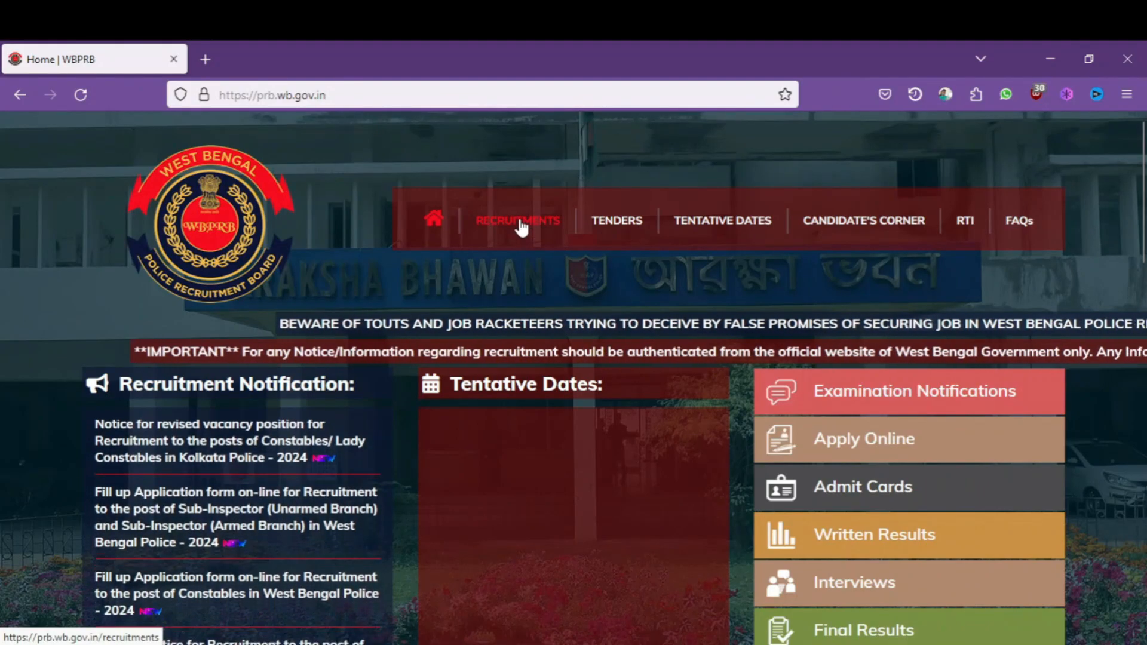
# - From Recruitments, open the portal for the 'Fill up Application form on-line' notice in a new tab
pyautogui.click(521, 226)
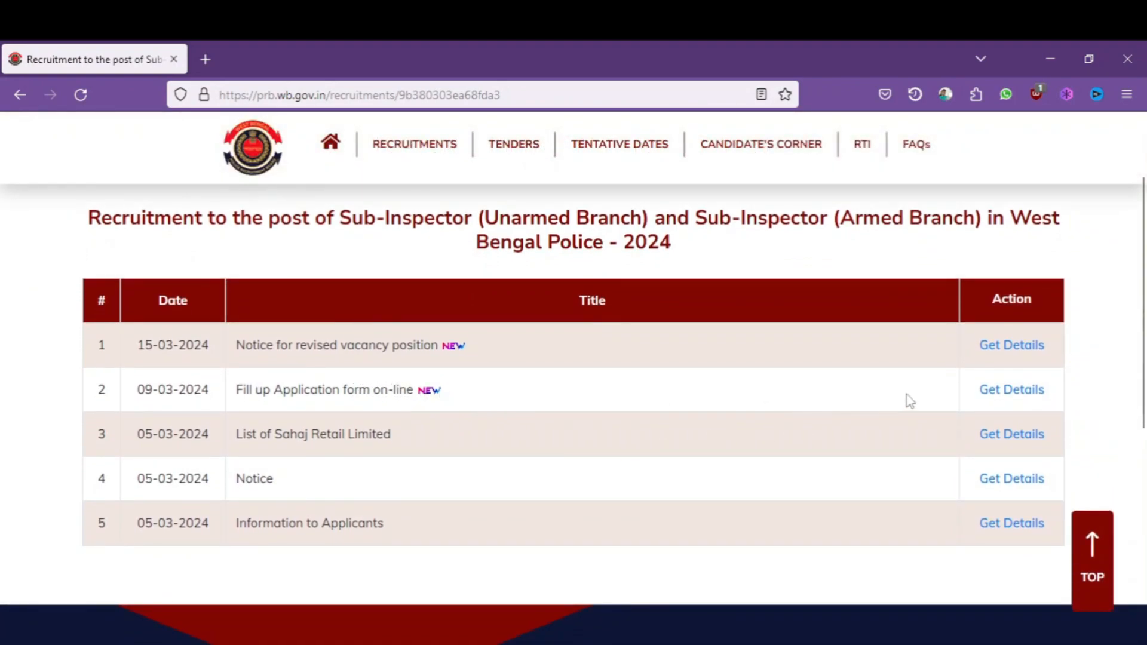
pyautogui.click(1010, 394)
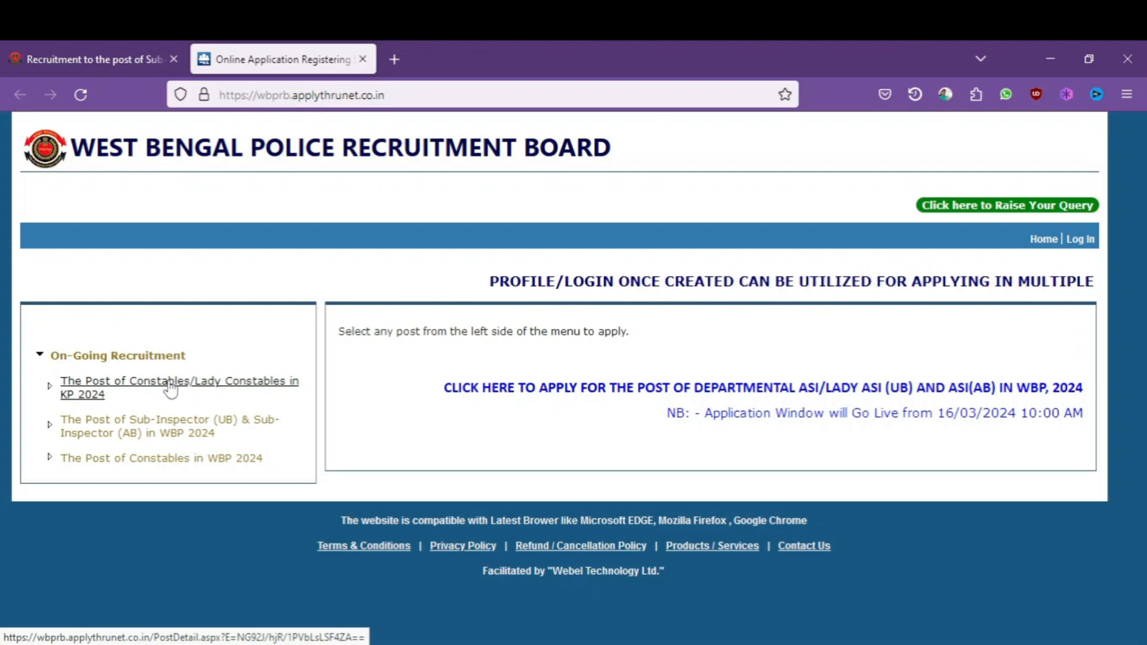
# - Open the Constables/Lady Constables in KP 2024 post and start its online application
pyautogui.click(170, 385)
pyautogui.scroll(-3, 546, 447)
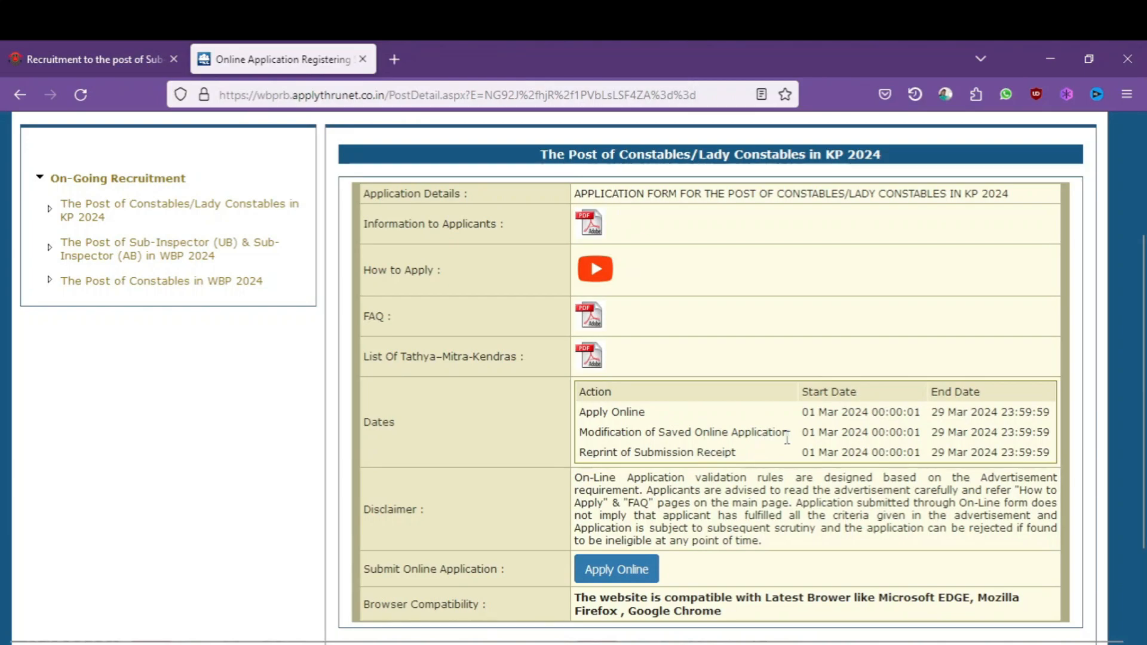
pyautogui.scroll(-3, 788, 439)
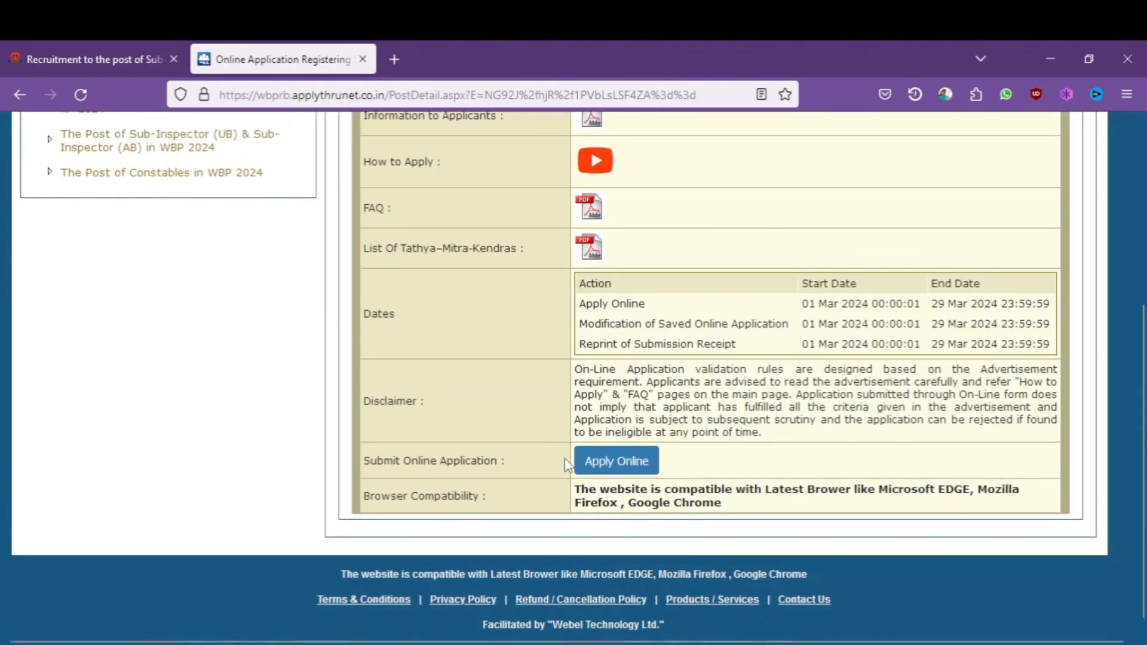
pyautogui.click(628, 470)
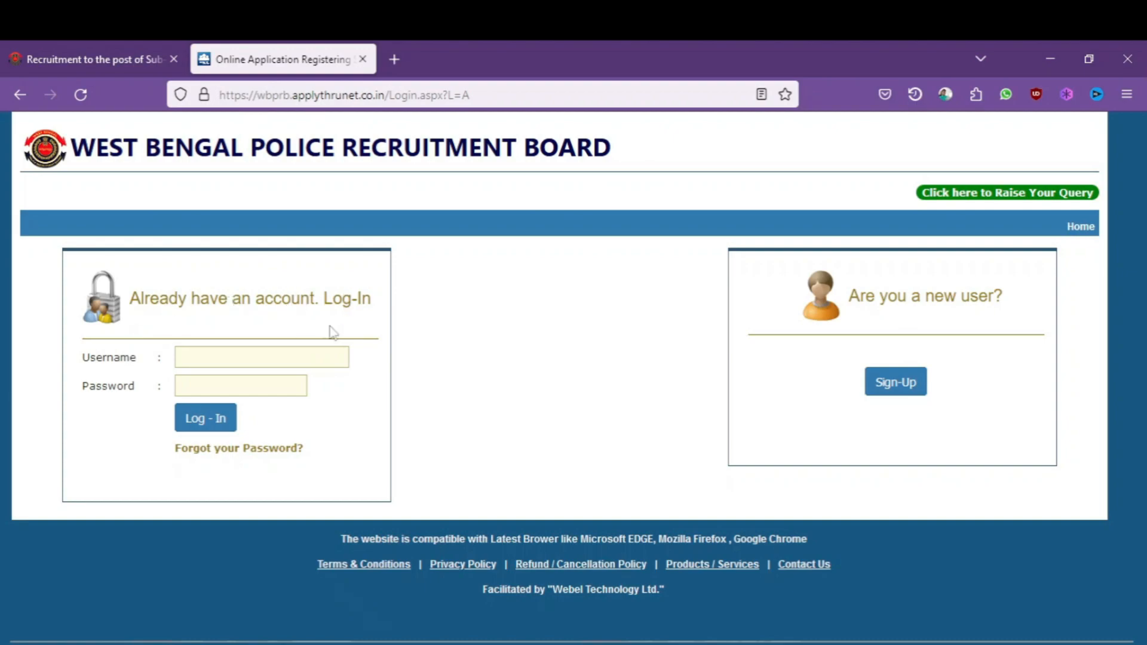
# - Dismiss the log-in autofill suggestions and switch to the new applicant sign-up form
pyautogui.click(278, 361)
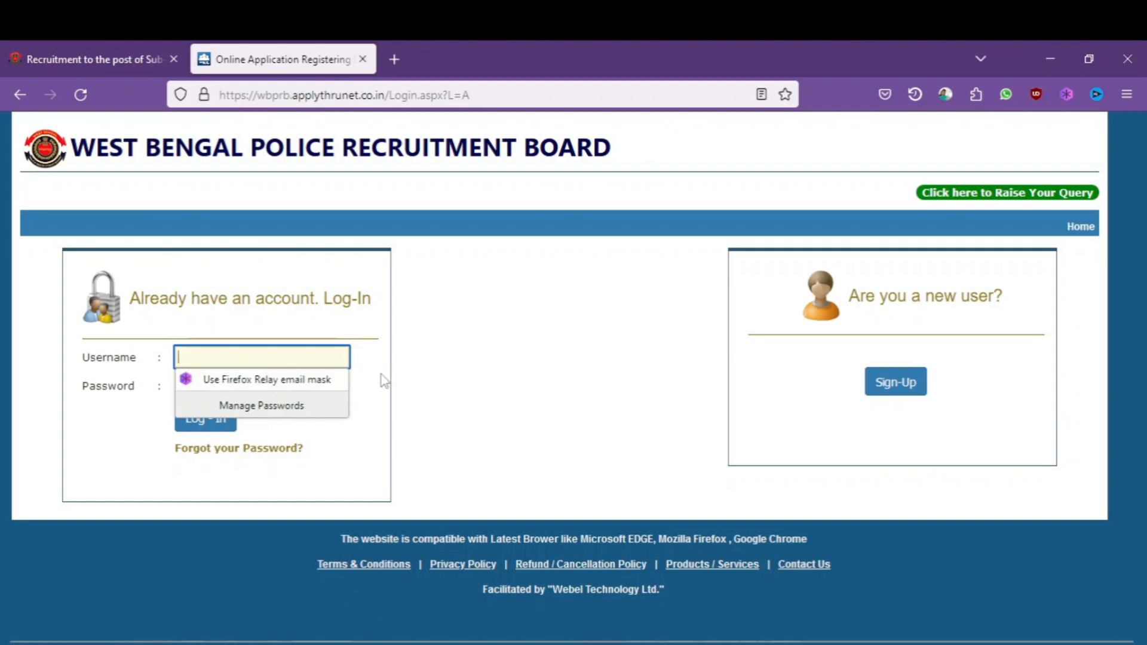
pyautogui.click(384, 380)
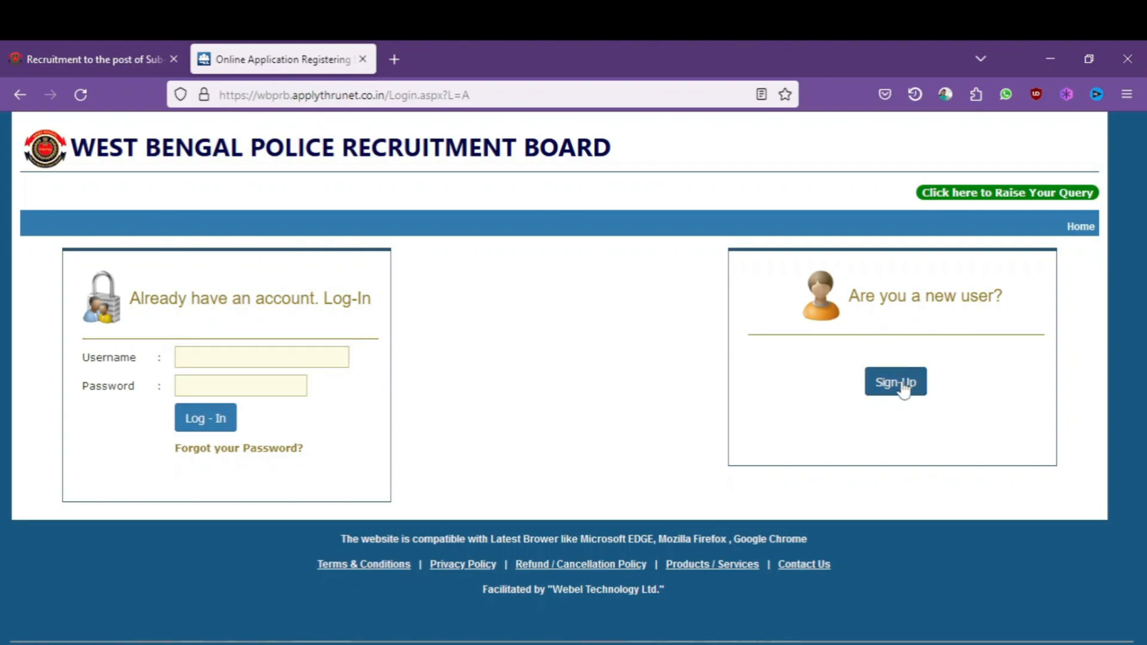
pyautogui.click(903, 389)
# - Enter the applicant's name, e-mail address and the matching confirmation e-mail
pyautogui.click(303, 323)
pyautogui.write('DEMO')
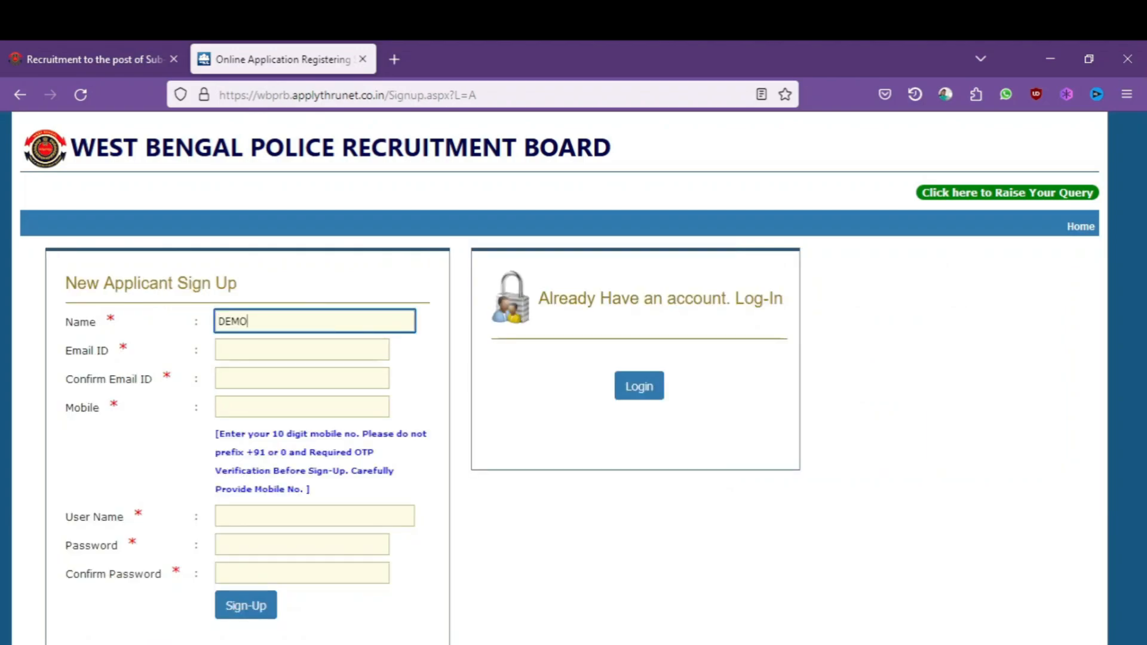
pyautogui.press('Tab')
pyautogui.click(230, 381)
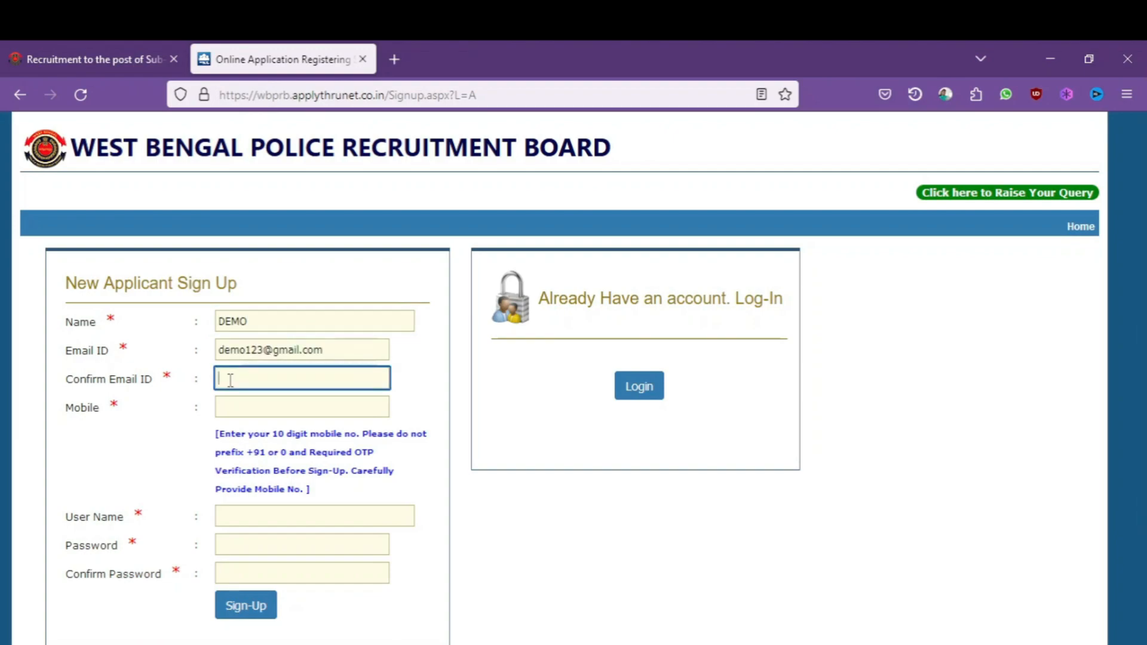
# - Fill the mobile number and begin entering the account password
pyautogui.click(226, 407)
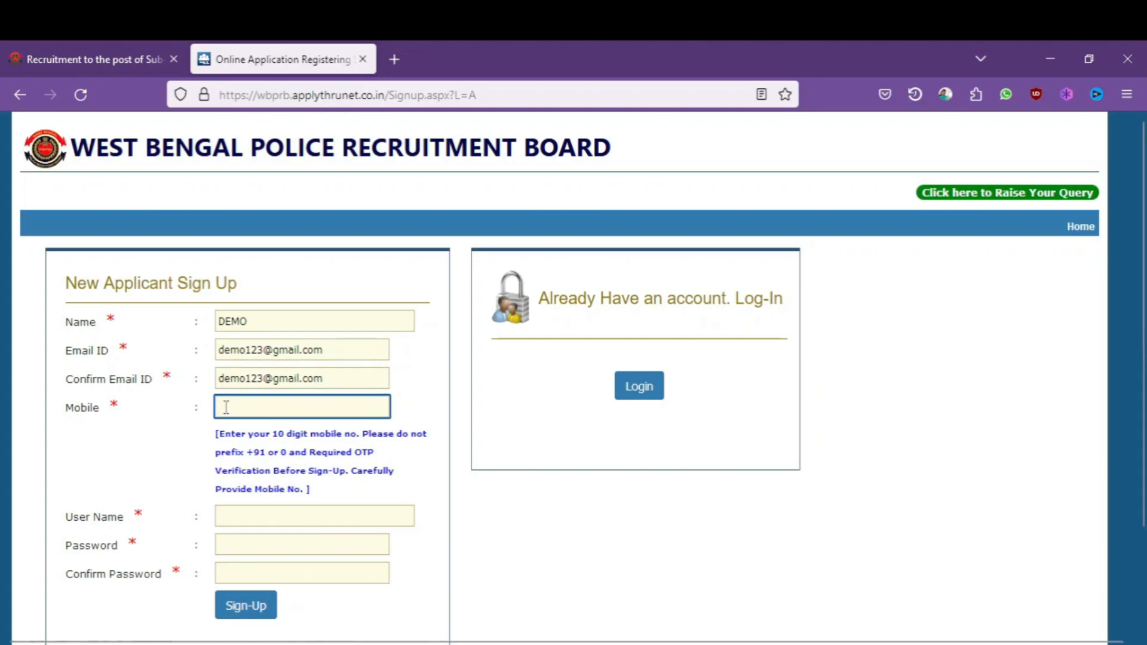
pyautogui.scroll(-3, 238, 459)
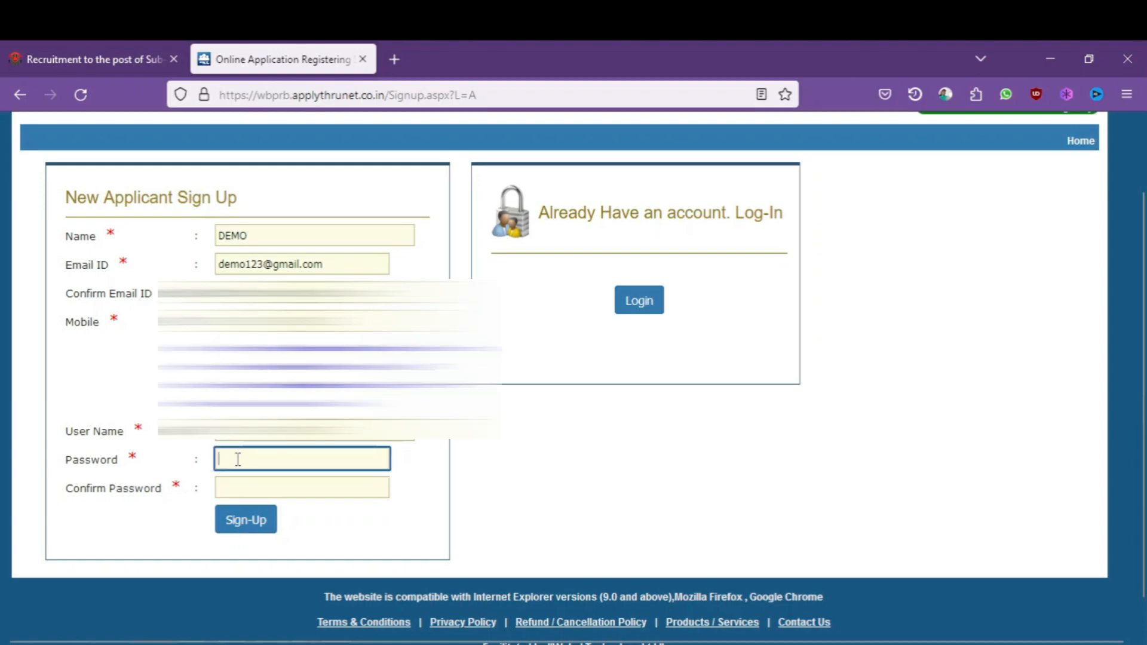
pyautogui.click(238, 459)
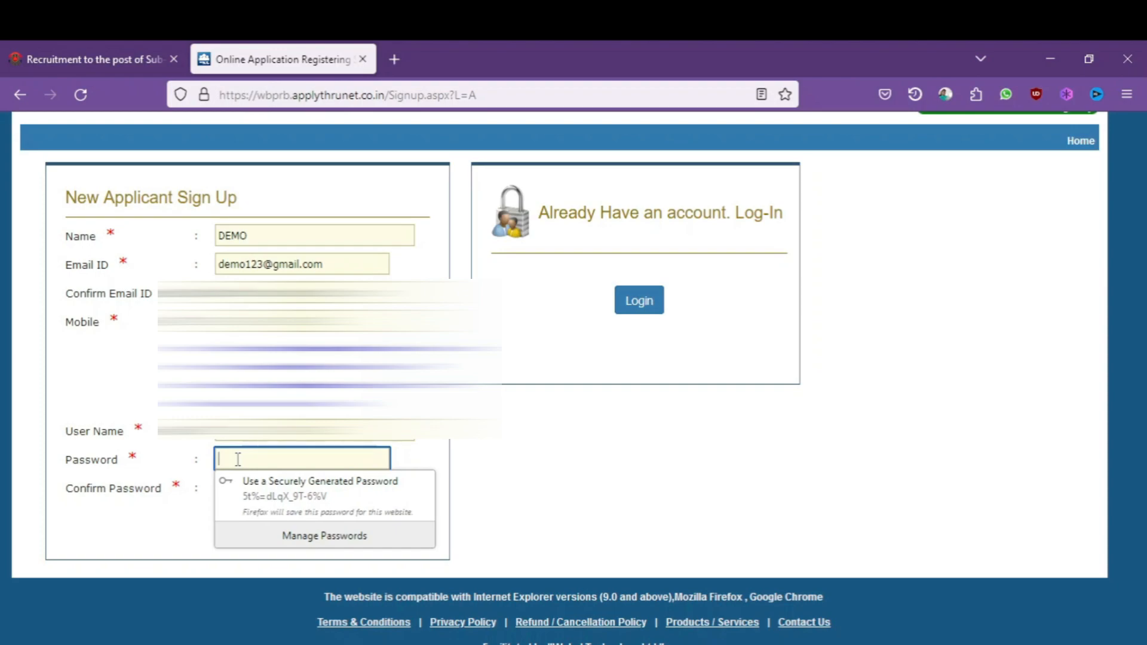
pyautogui.write('D')
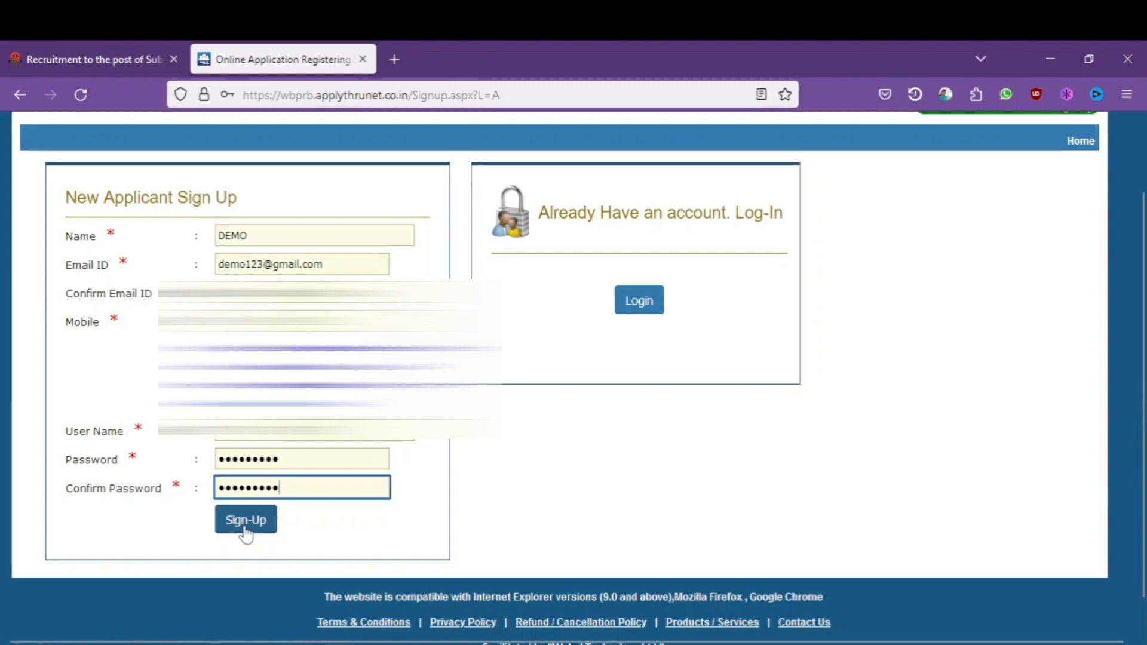
# - Submit the sign-up, verify it with the mobile one-time code, and return to log-in
pyautogui.click(245, 521)
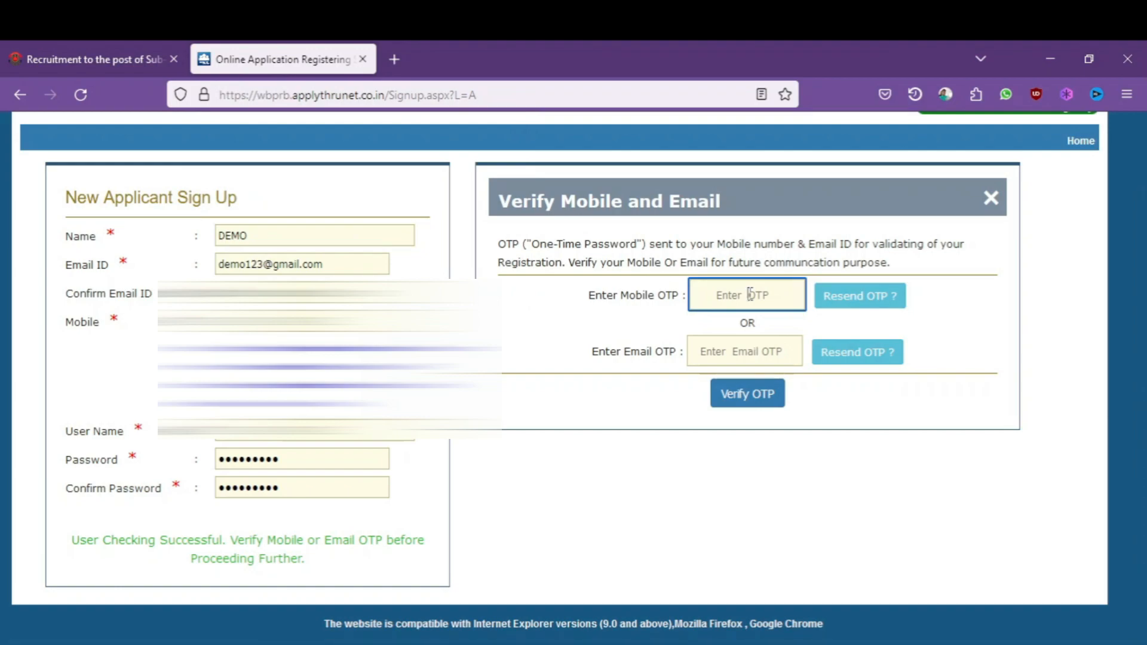
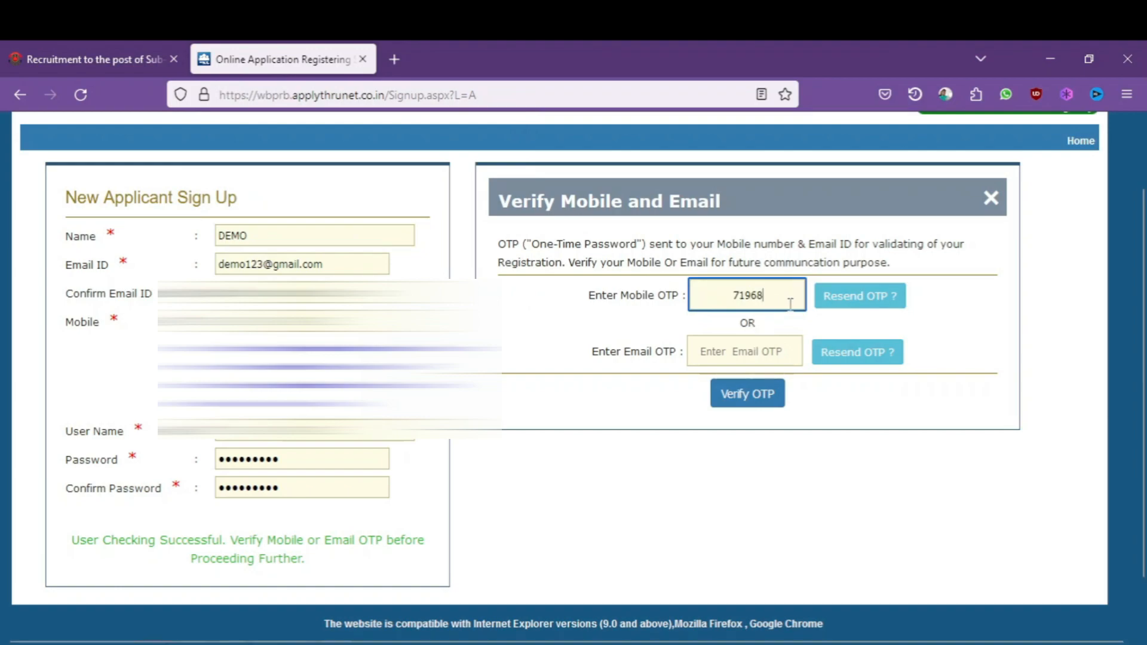
pyautogui.click(744, 398)
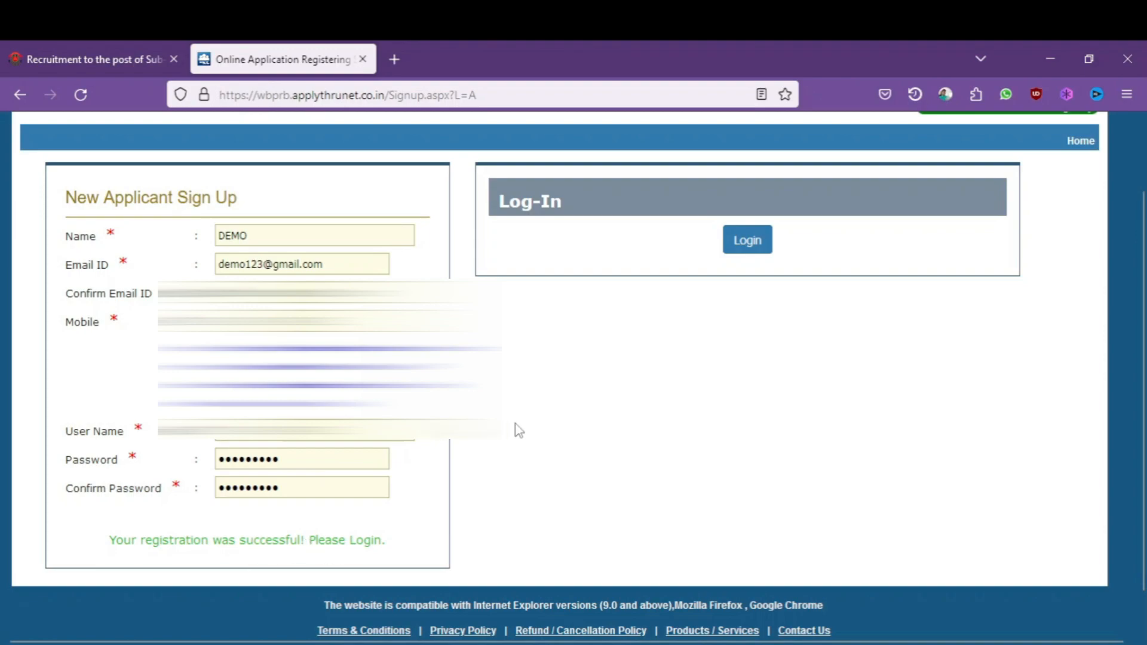
pyautogui.click(747, 242)
# - Log in with the new username and account password, acknowledging the 'Successfully Logged In.' alert
pyautogui.click(217, 355)
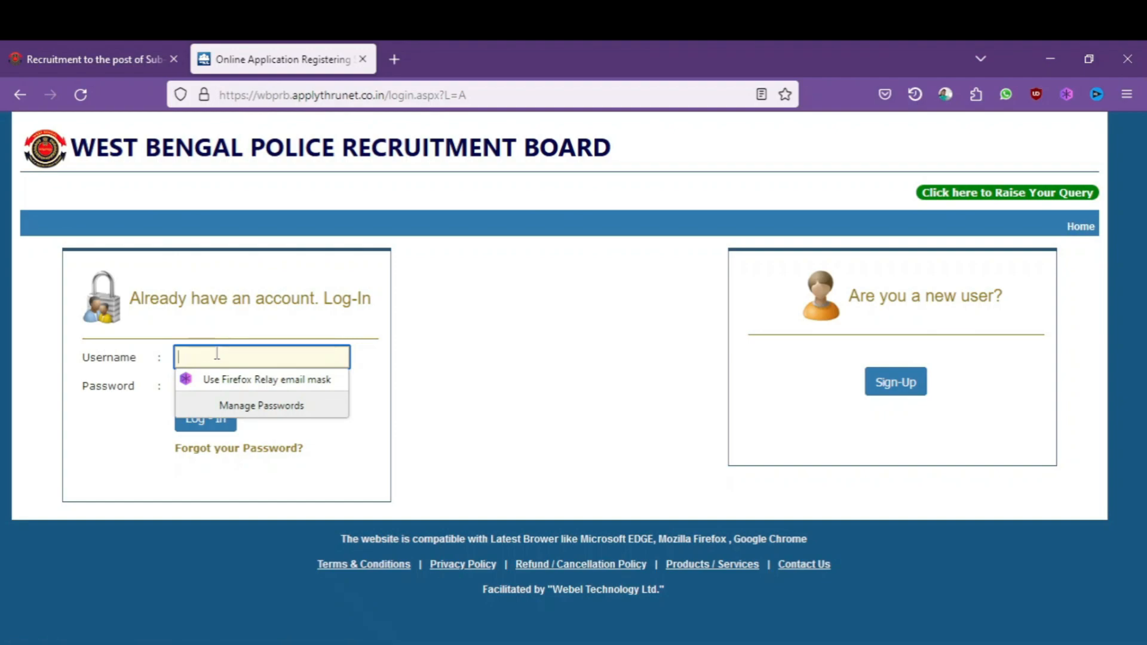
pyautogui.click(277, 384)
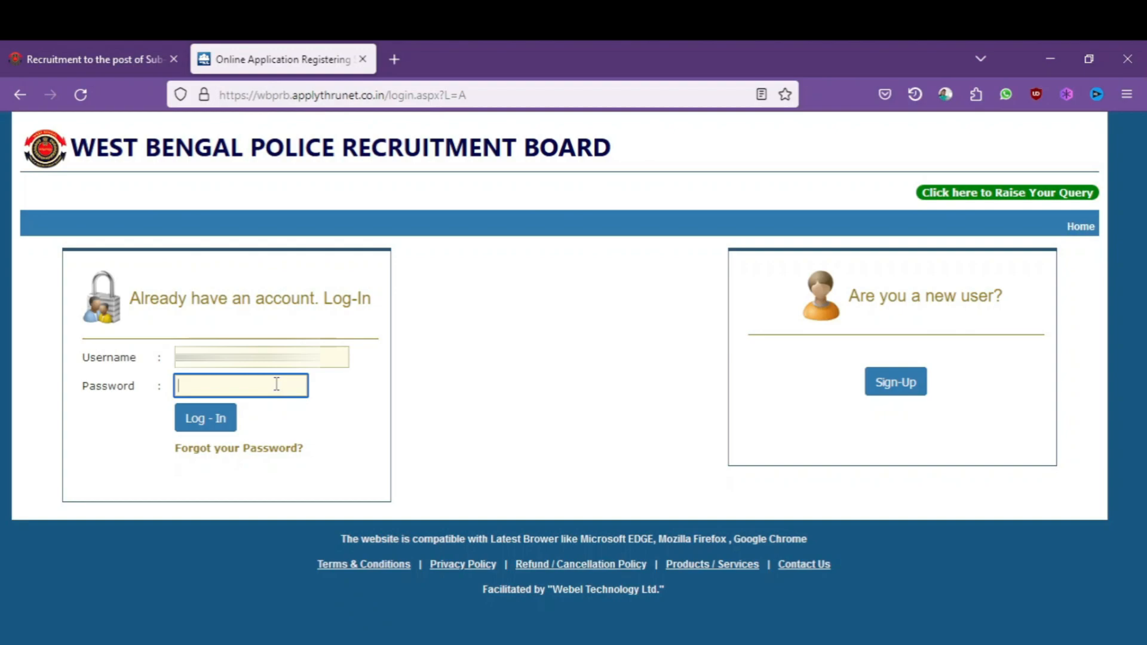
pyautogui.write('••')
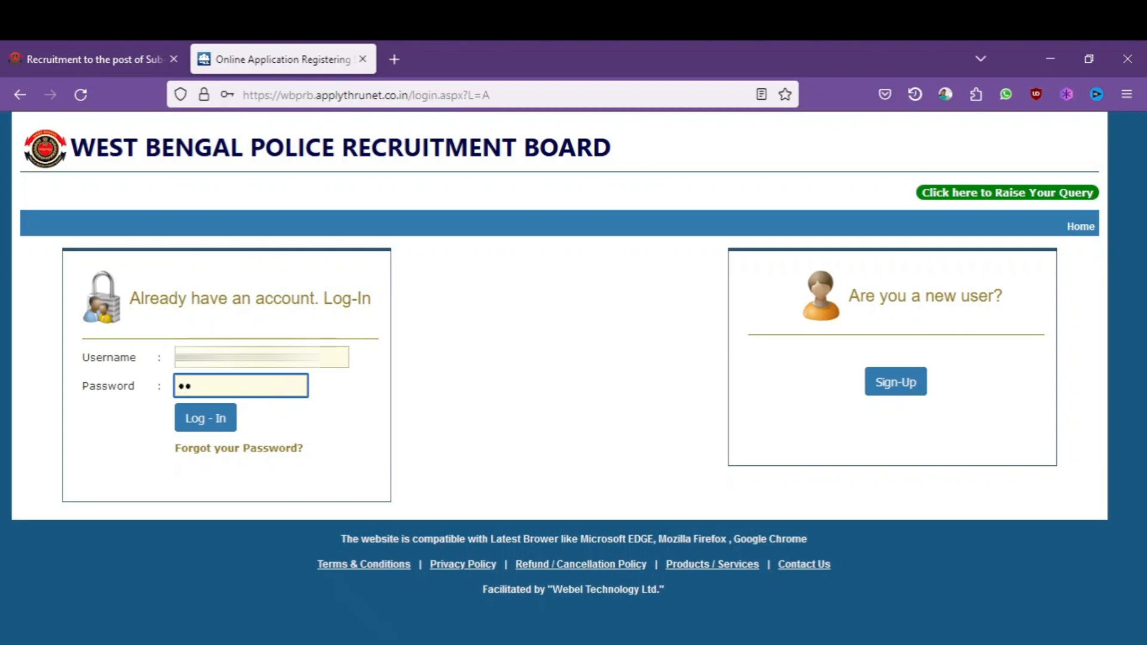
pyautogui.write('••••••••')
pyautogui.click(221, 425)
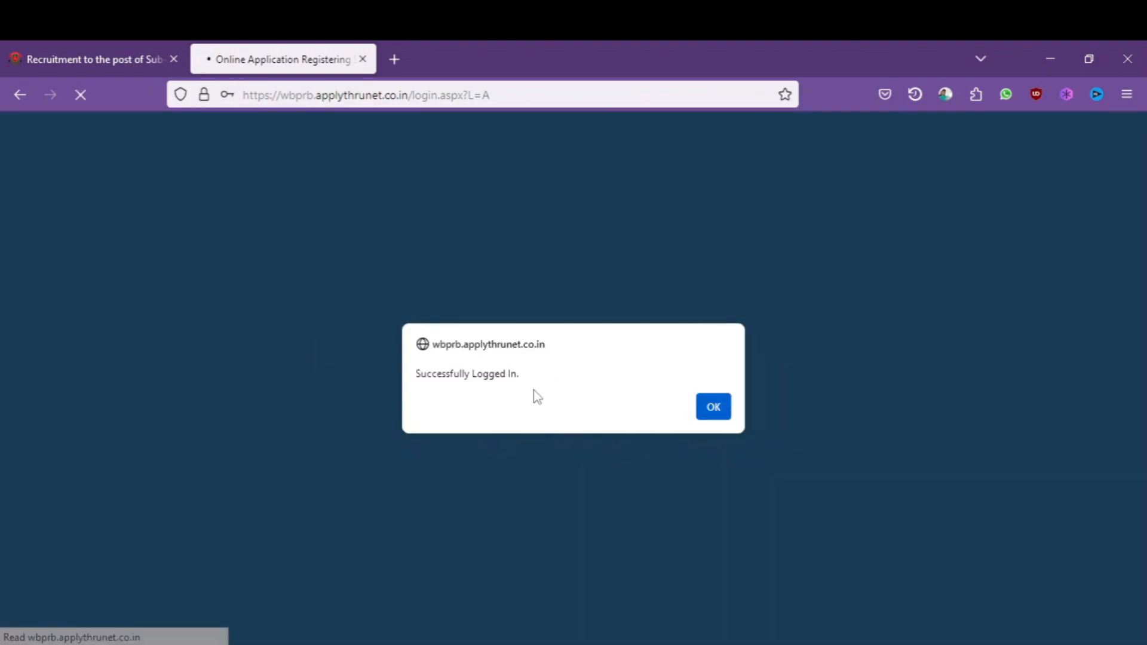
pyautogui.click(713, 408)
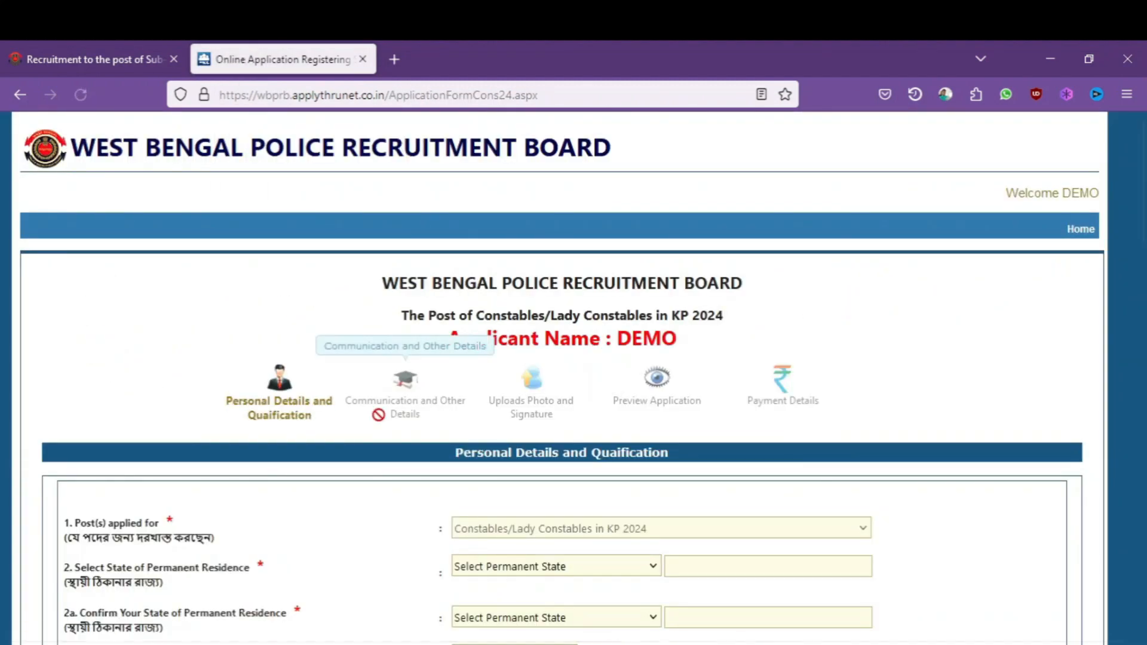
# - Set the permanent state and its confirmation to WEST BENGAL
pyautogui.scroll(-3, 383, 423)
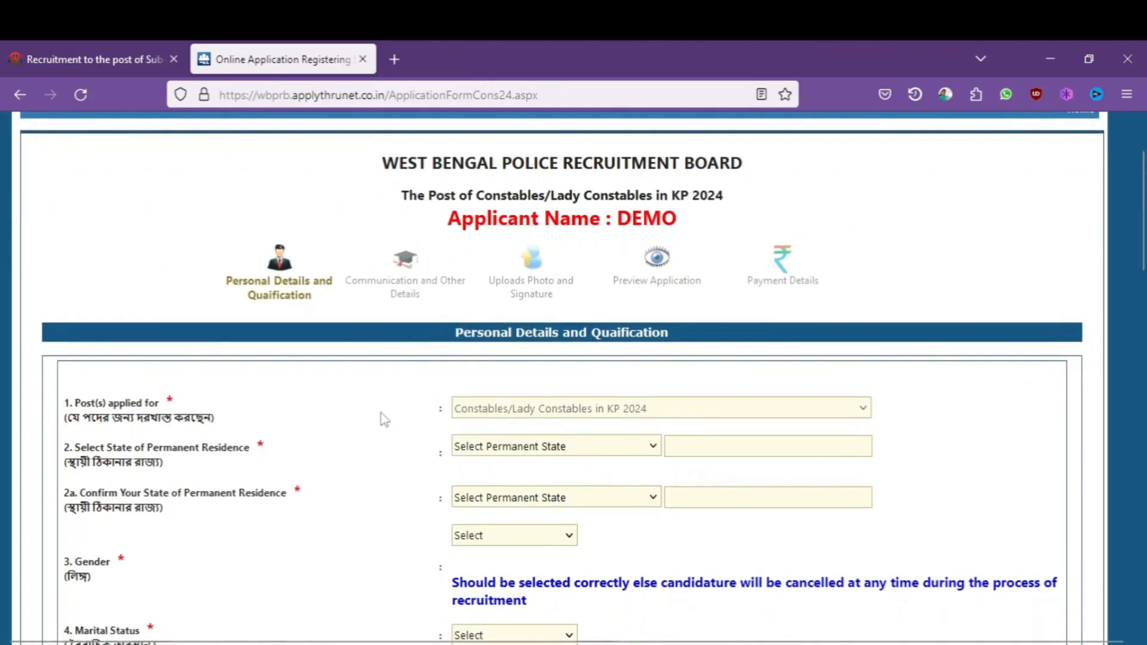
pyautogui.scroll(-2, 383, 423)
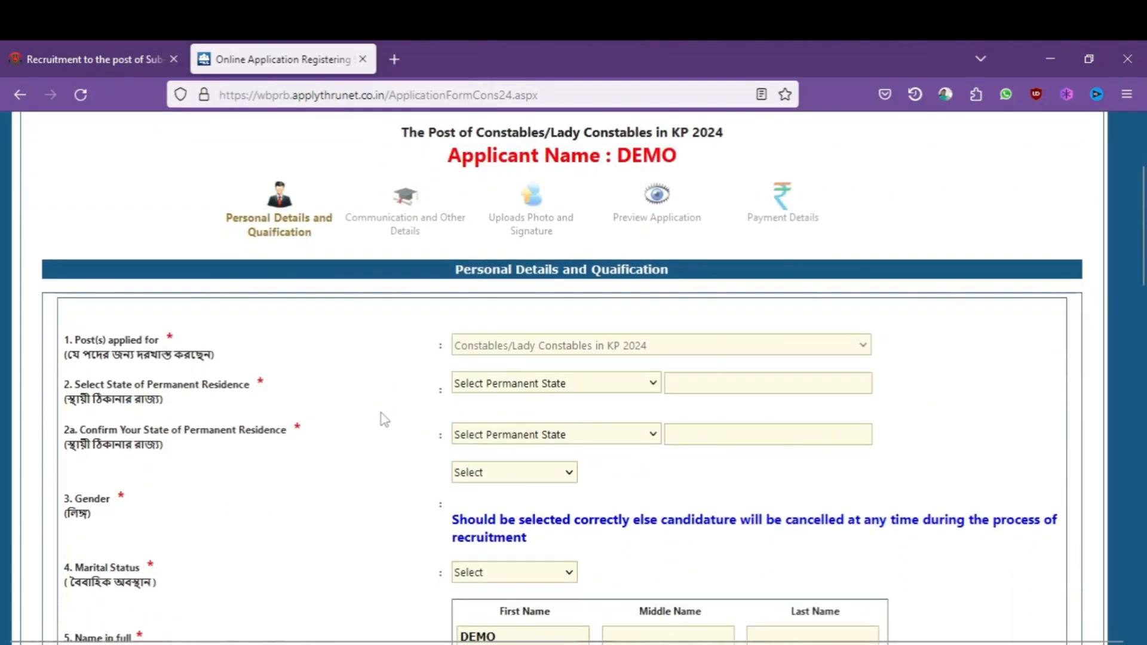
pyautogui.click(518, 384)
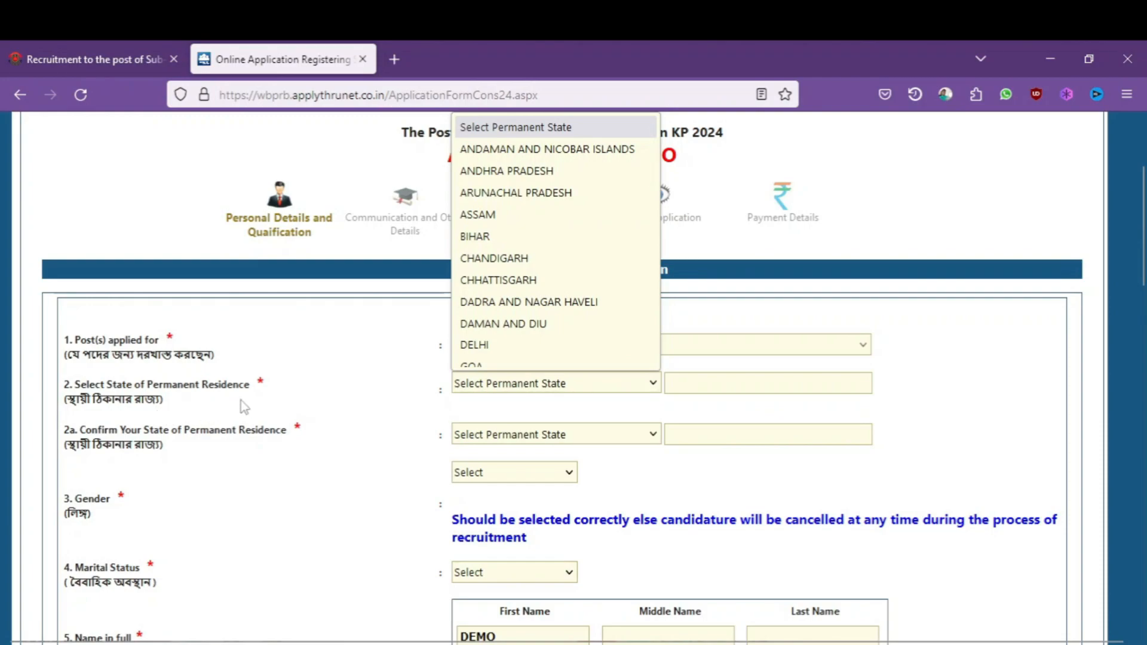
pyautogui.scroll(-4, 532, 307)
pyautogui.scroll(-5, 534, 308)
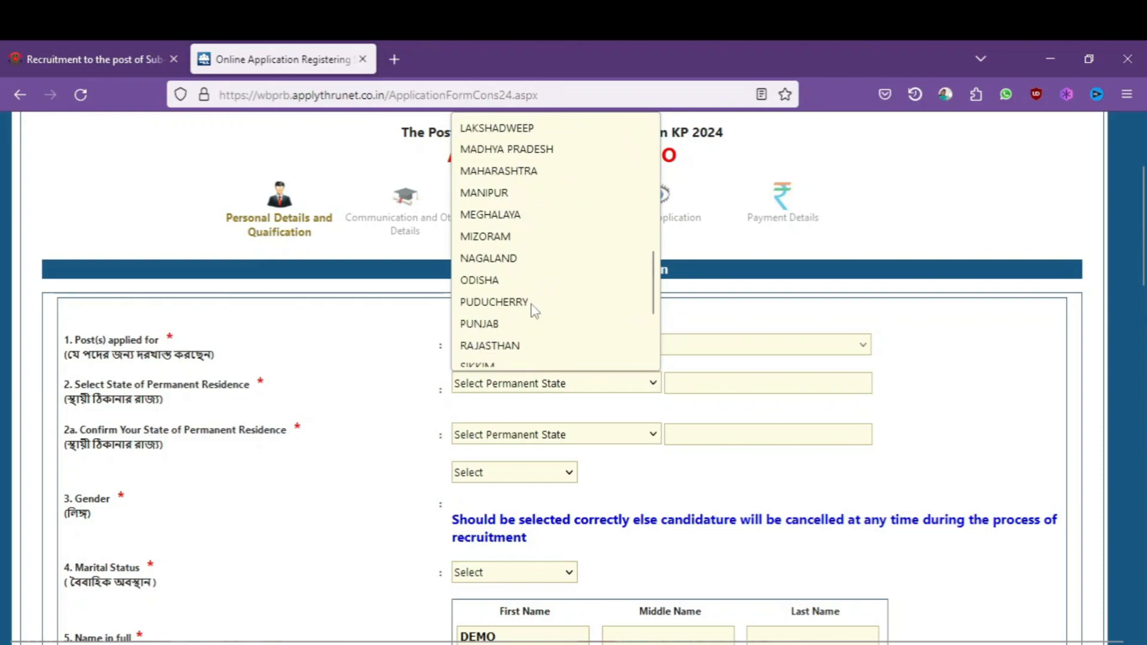
pyautogui.click(496, 366)
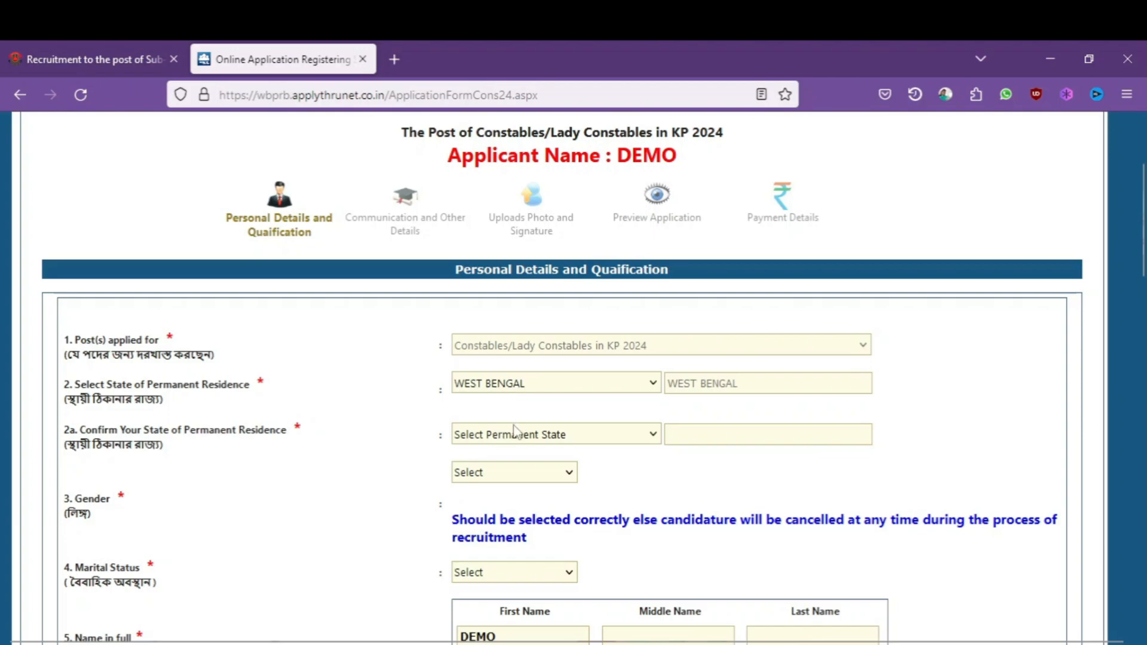
pyautogui.click(505, 440)
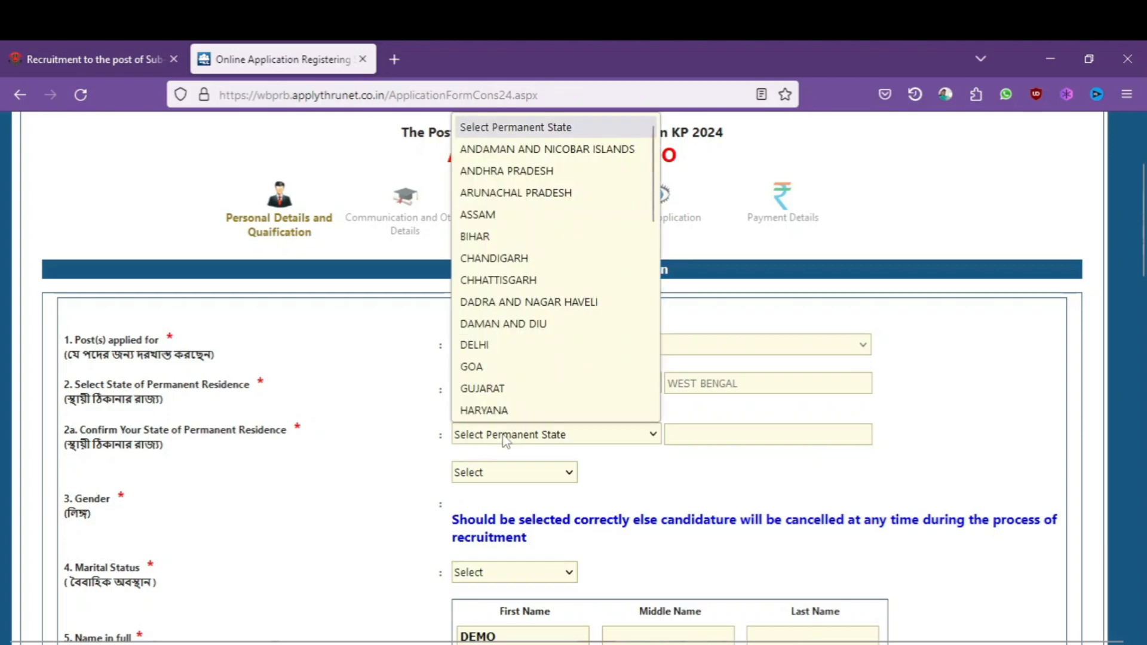
pyautogui.click(505, 440)
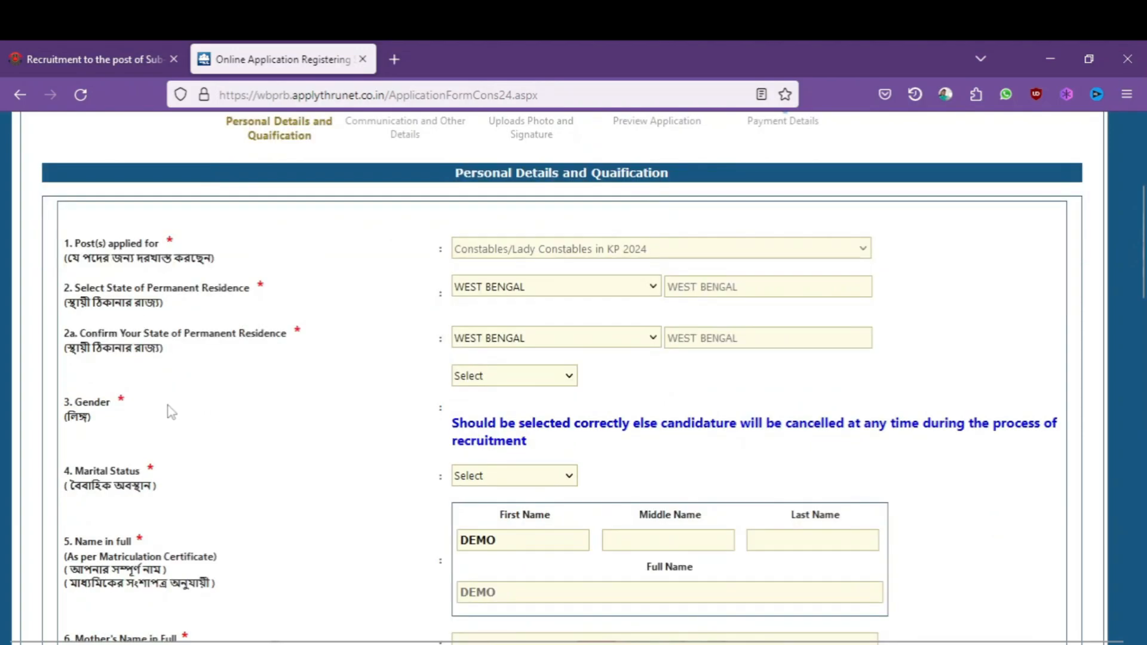
# - Set gender to Male and marital status to Un-Married
pyautogui.click(512, 386)
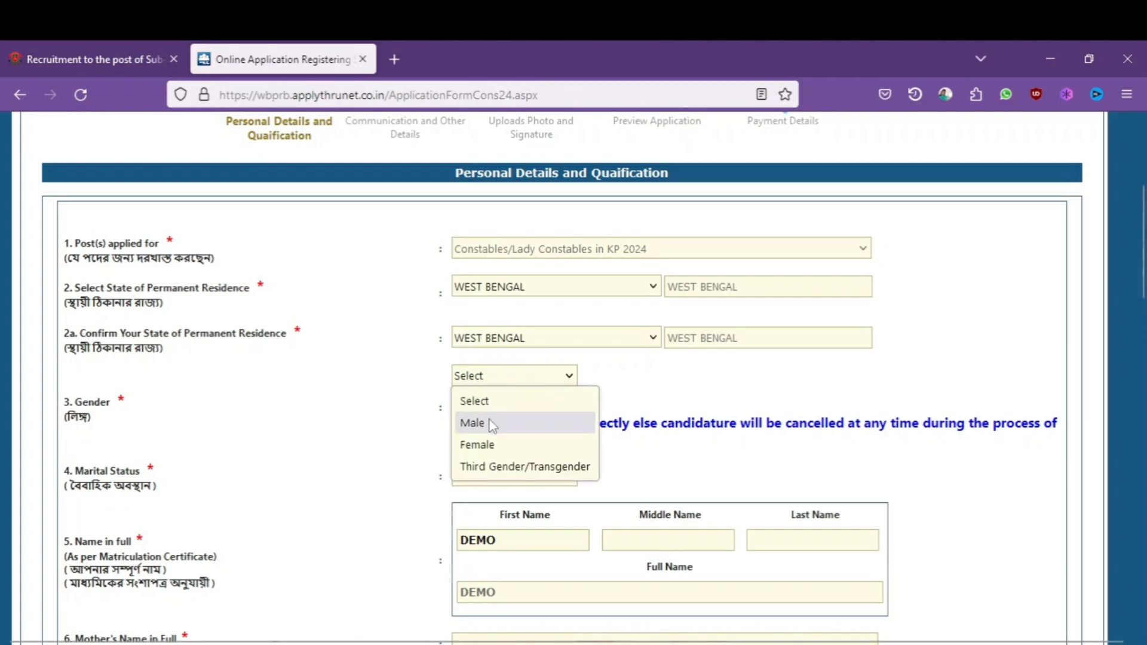
pyautogui.click(472, 423)
pyautogui.scroll(-2, 161, 357)
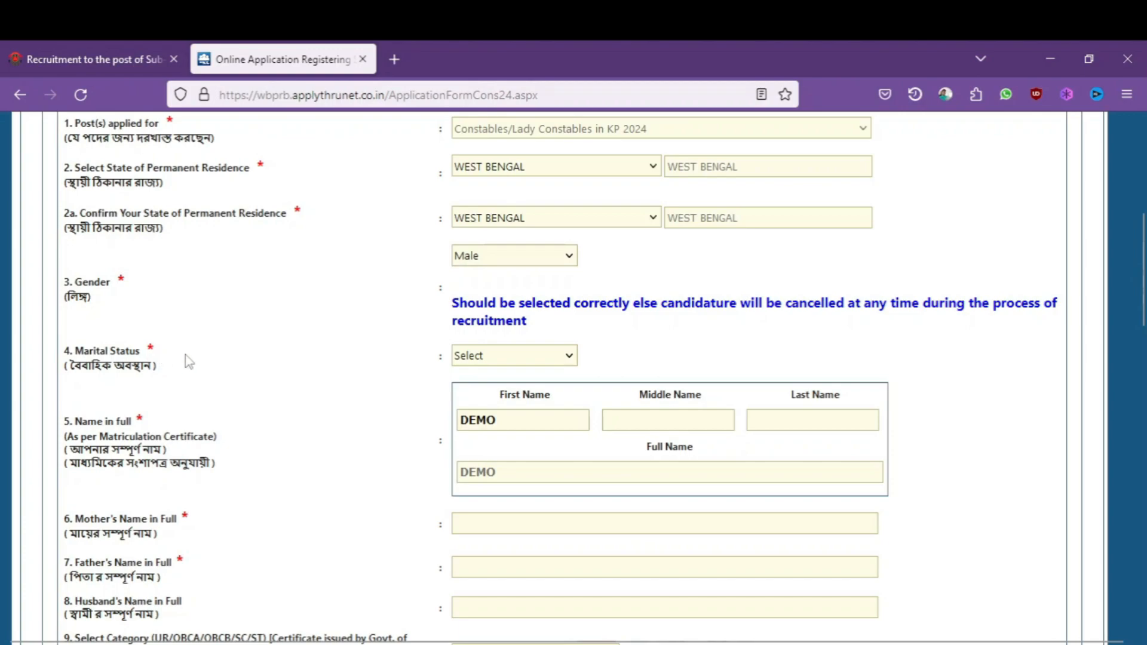
pyautogui.click(472, 357)
pyautogui.click(474, 402)
pyautogui.scroll(-2, 471, 418)
pyautogui.click(472, 420)
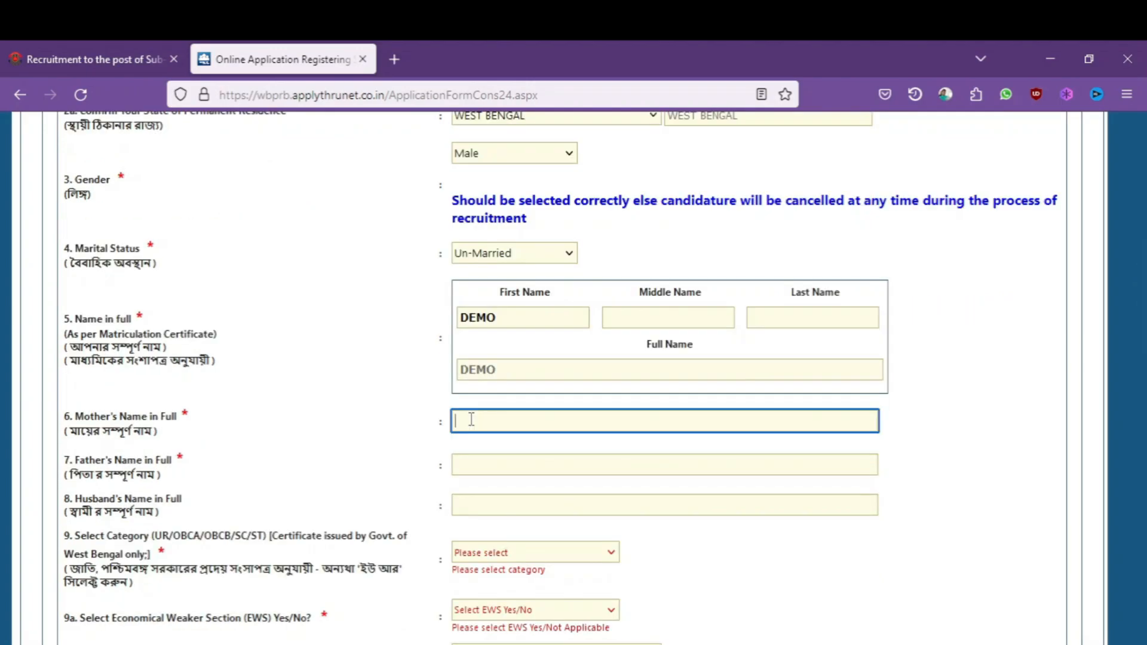
# - Enter the mother's and father's names
pyautogui.write('TEST')
pyautogui.press('Tab')
pyautogui.scroll(-2, 185, 397)
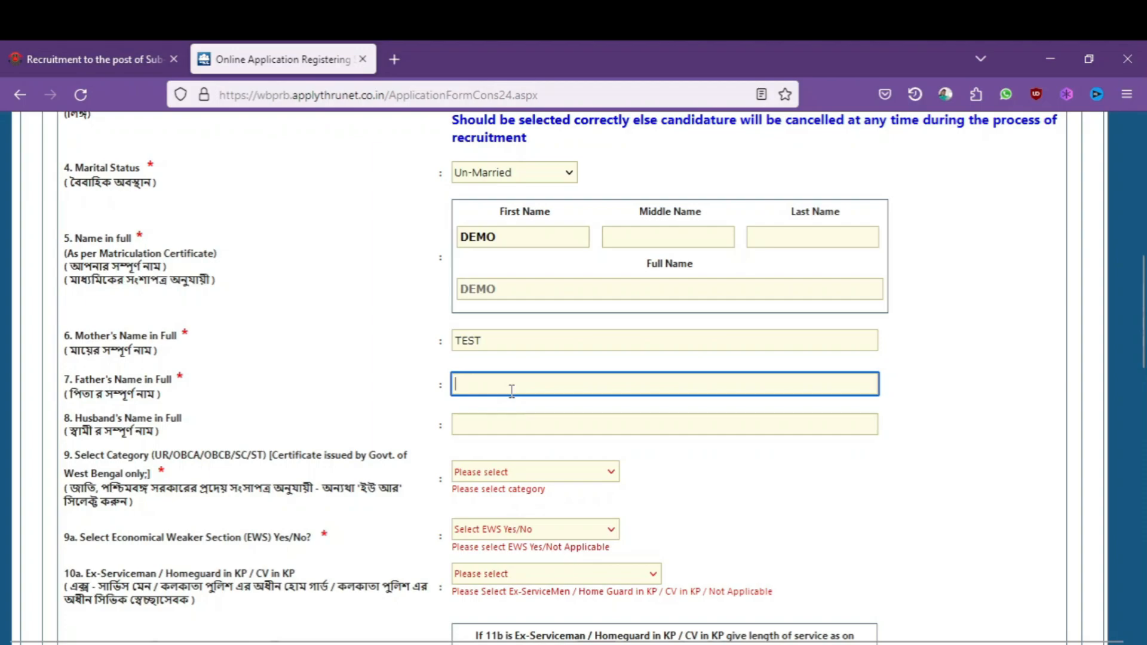
pyautogui.write('DEMO')
pyautogui.scroll(-2, 512, 391)
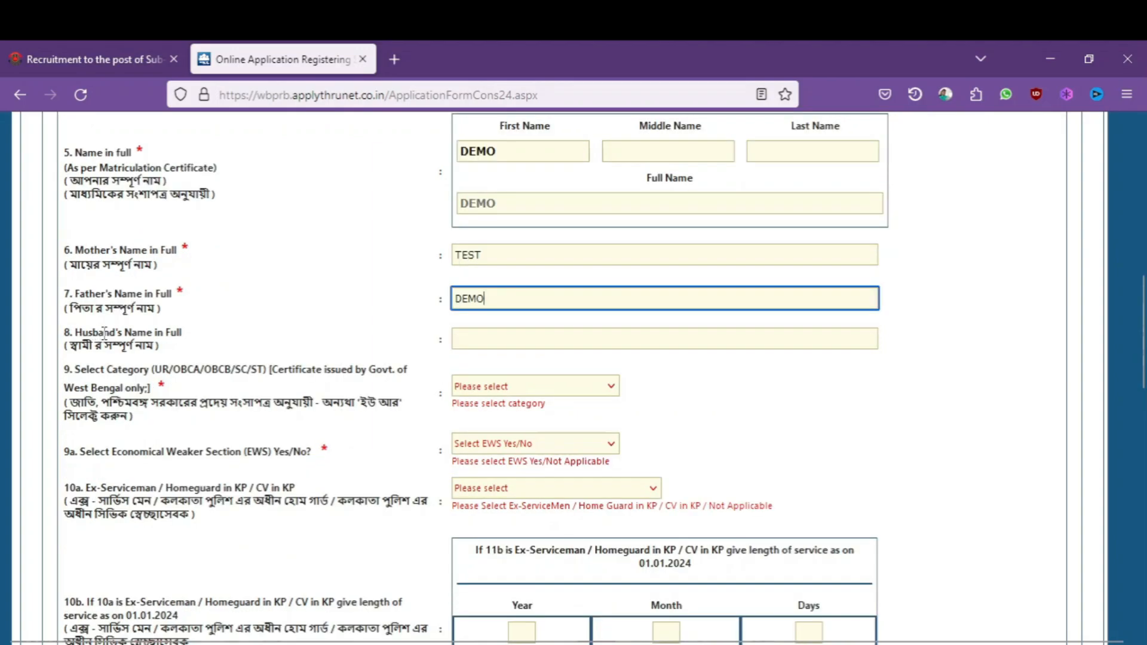
pyautogui.click(484, 336)
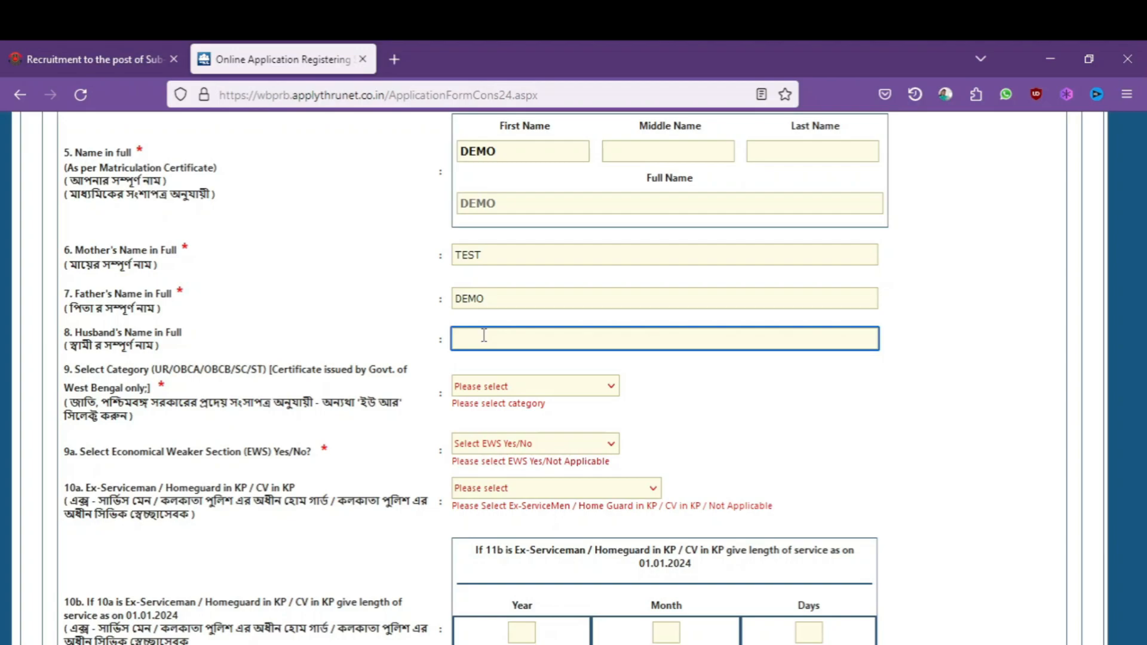
# - Choose UNRESERVED CATEGORY, and set EWS and ex-serviceman / home guard to Not Applicable
pyautogui.scroll(-1, 484, 335)
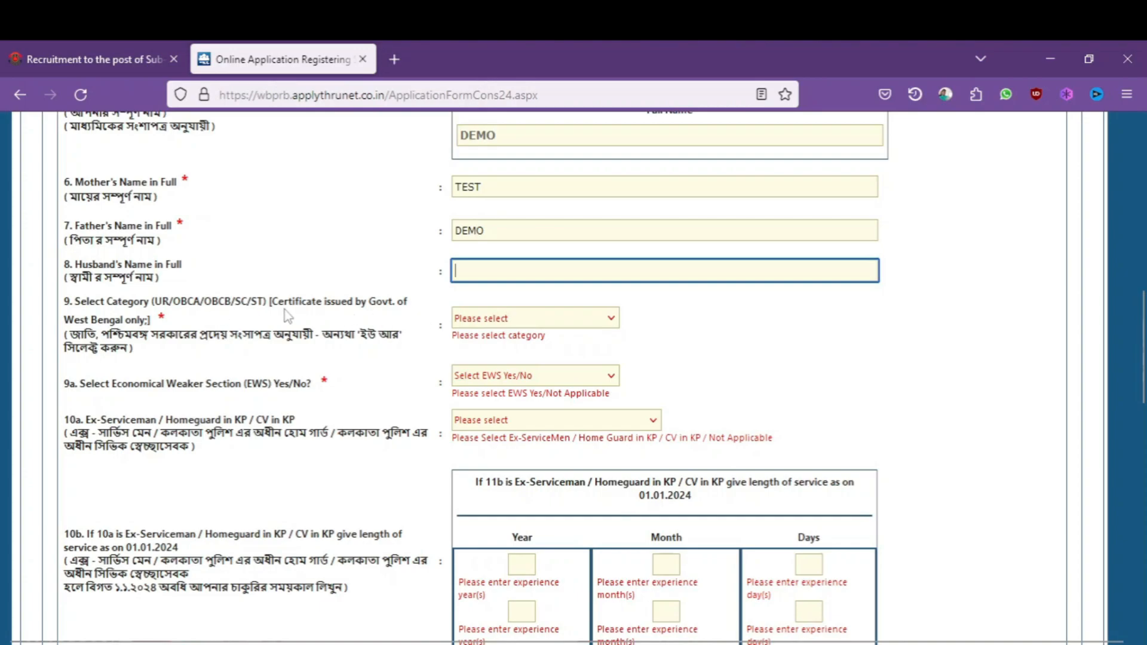
pyautogui.click(509, 322)
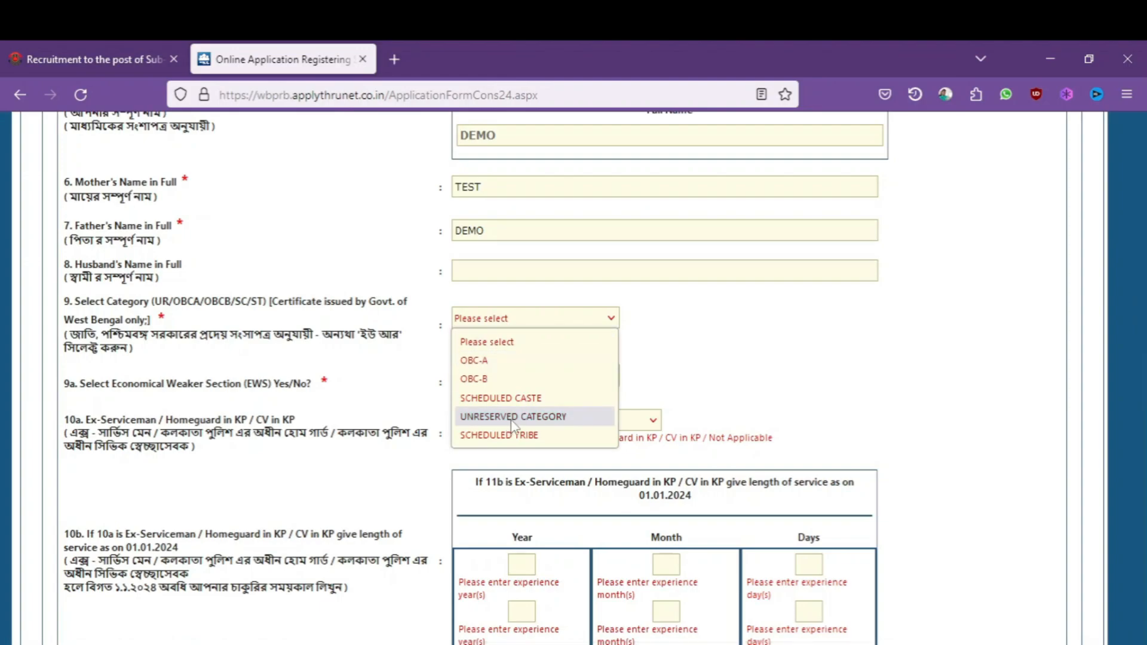
pyautogui.click(541, 417)
pyautogui.scroll(-1, 491, 302)
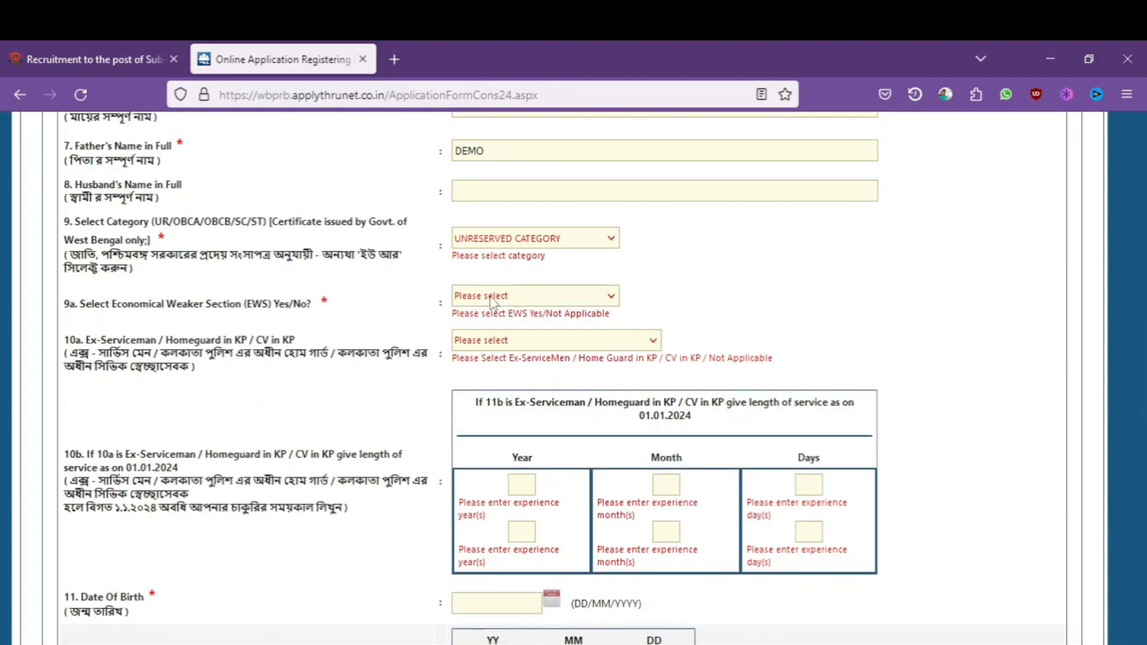
pyautogui.click(491, 298)
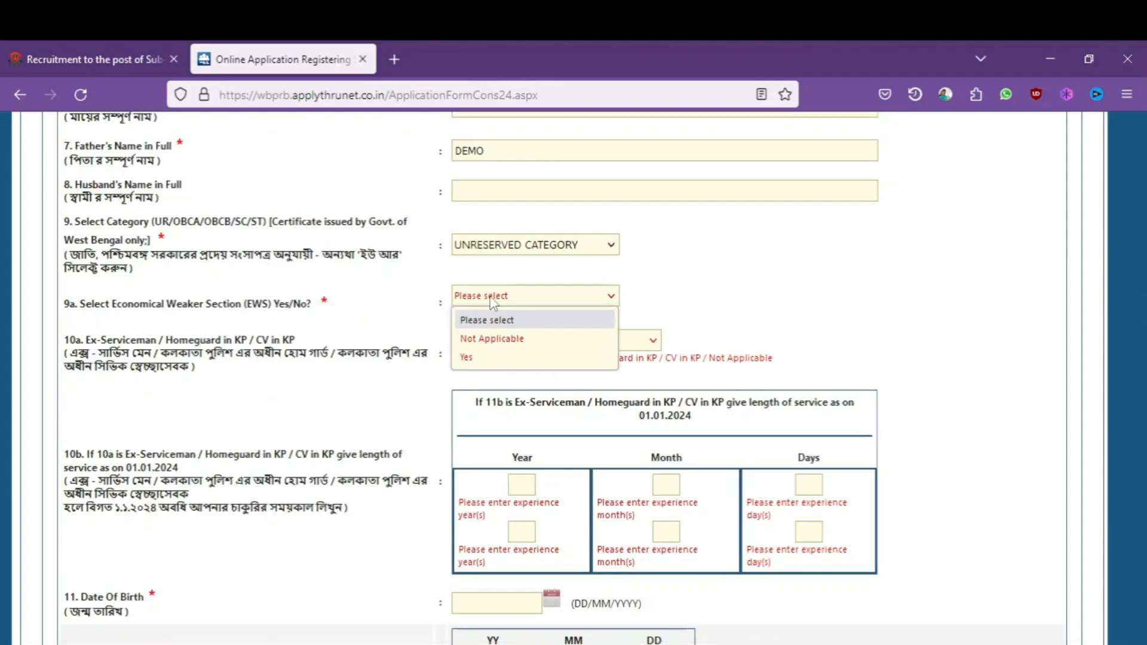
pyautogui.click(482, 340)
pyautogui.scroll(-2, 481, 346)
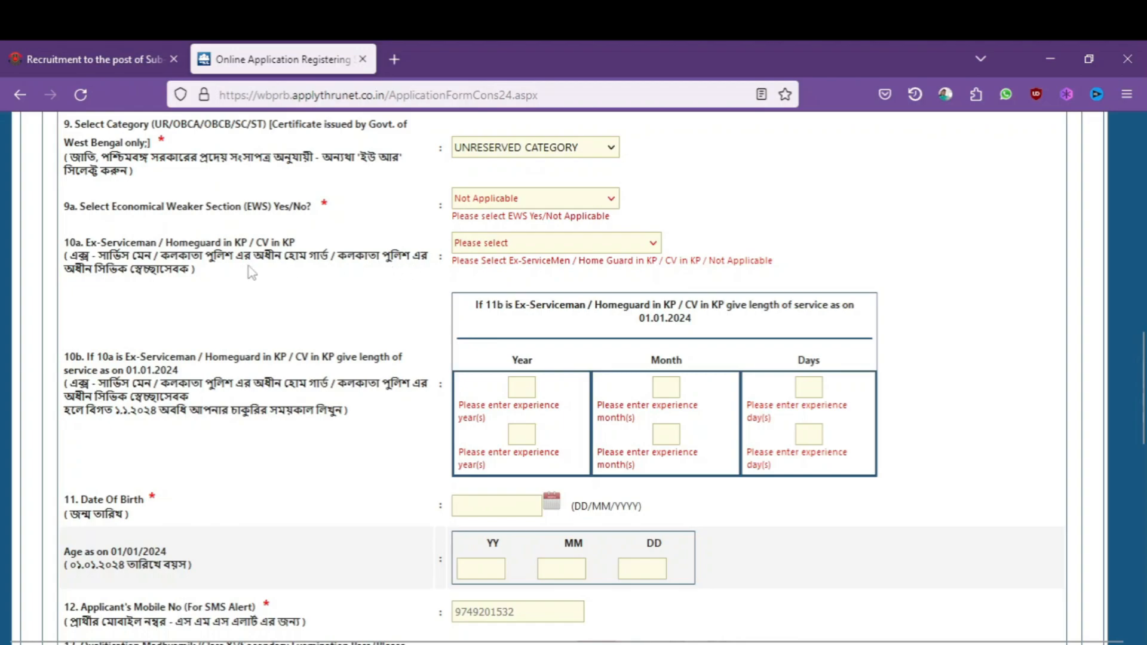
pyautogui.click(486, 249)
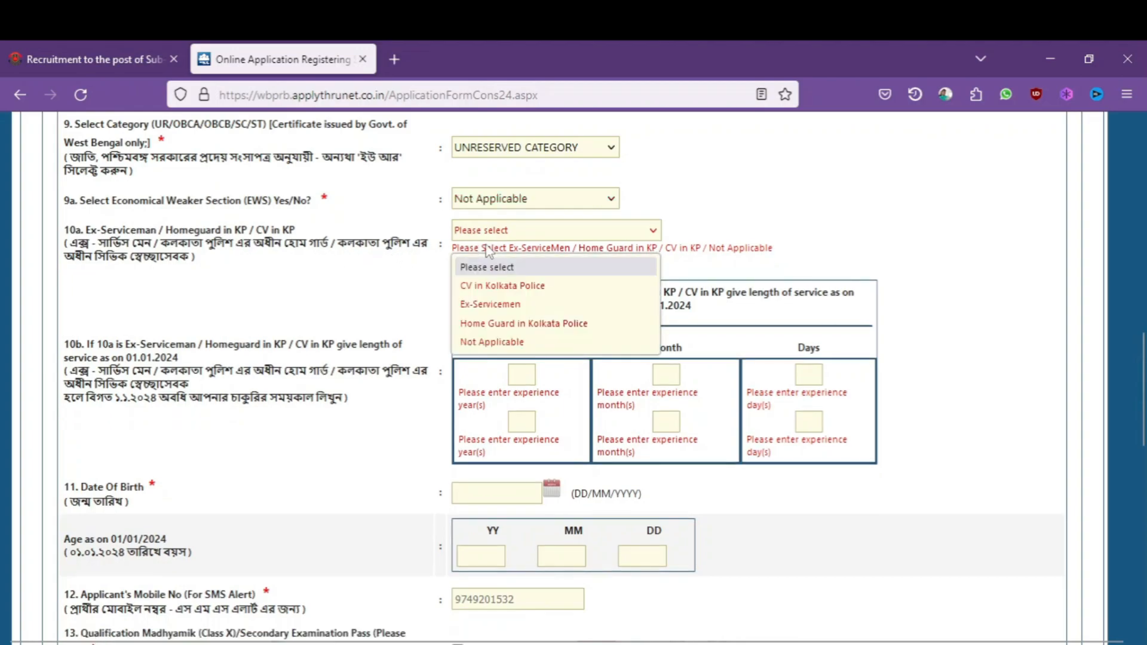
pyautogui.click(475, 342)
# - Pick 02/02/1995 as date of birth in the calendar, giving age 28 years 10 months 30 days
pyautogui.scroll(-3, 476, 347)
pyautogui.click(478, 274)
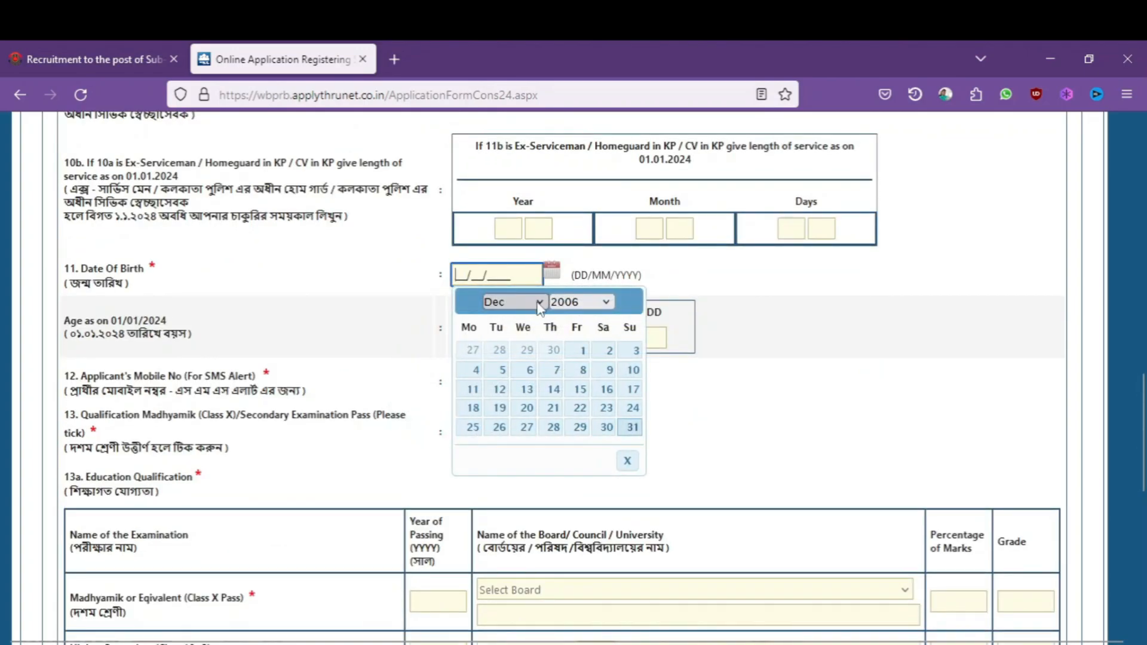
pyautogui.click(579, 304)
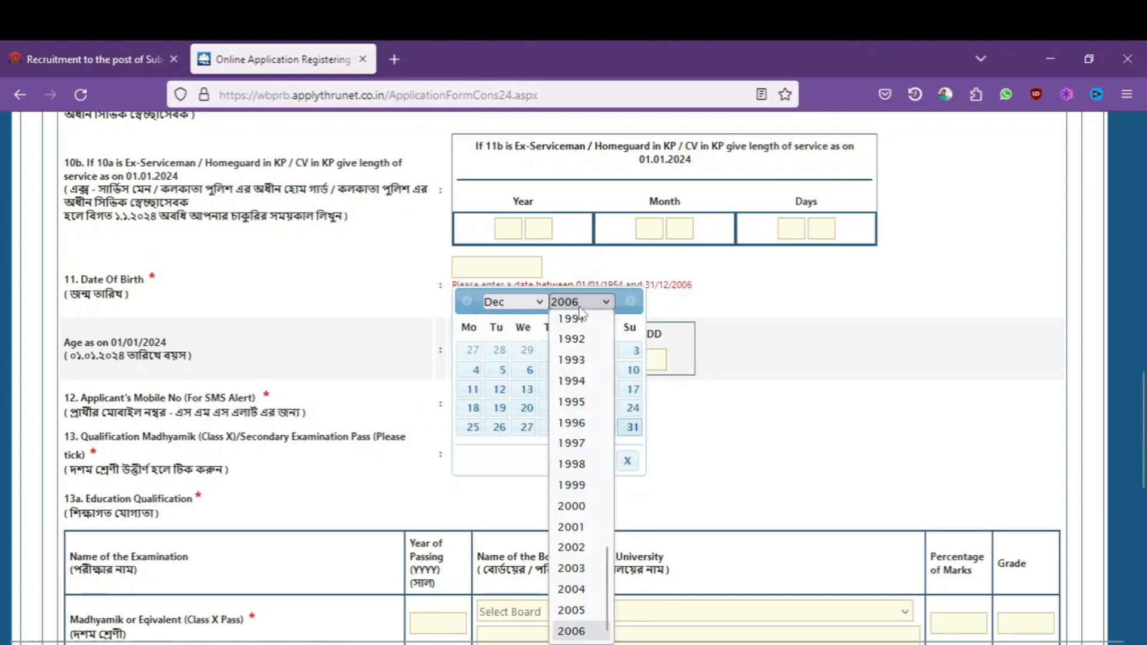
pyautogui.click(571, 371)
pyautogui.click(512, 302)
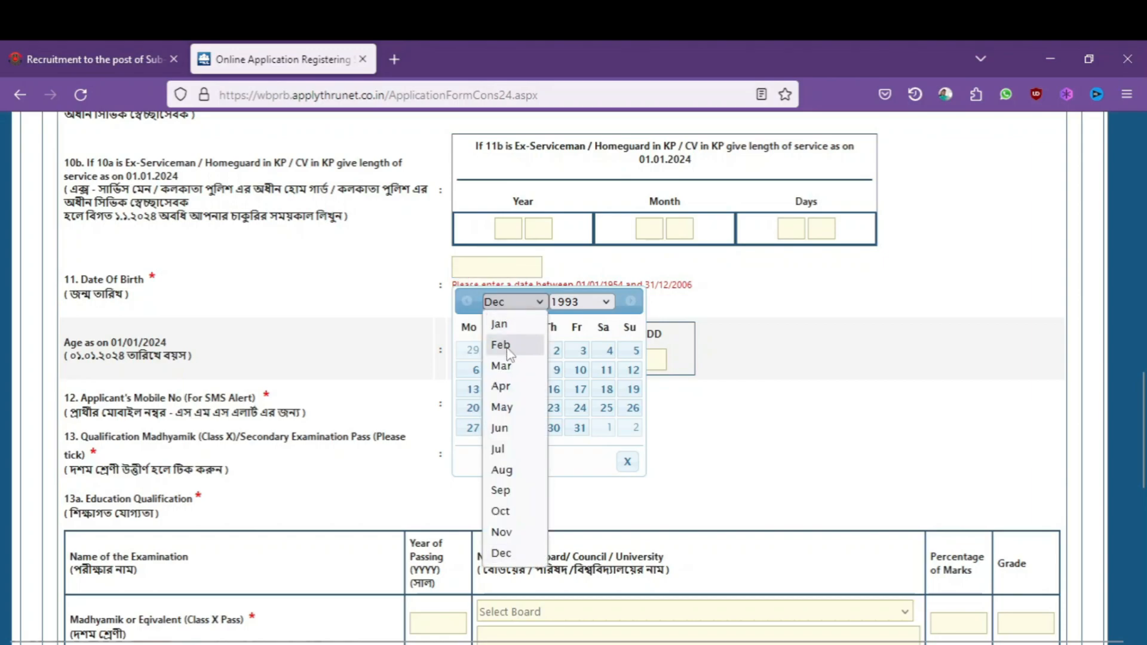
pyautogui.click(501, 342)
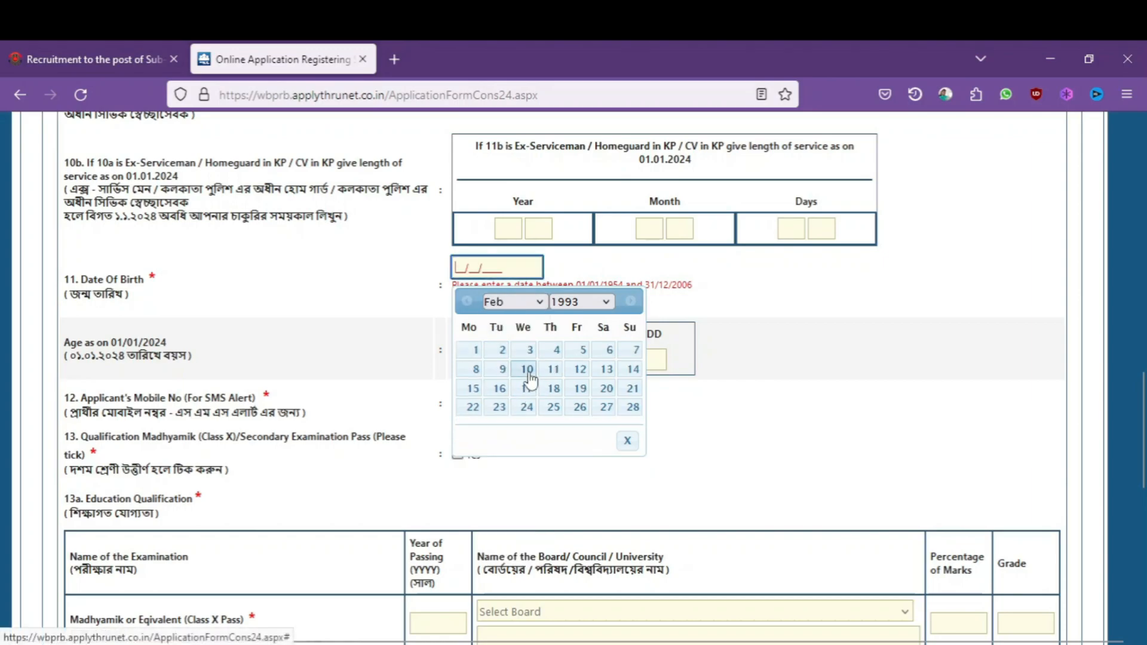
pyautogui.click(528, 375)
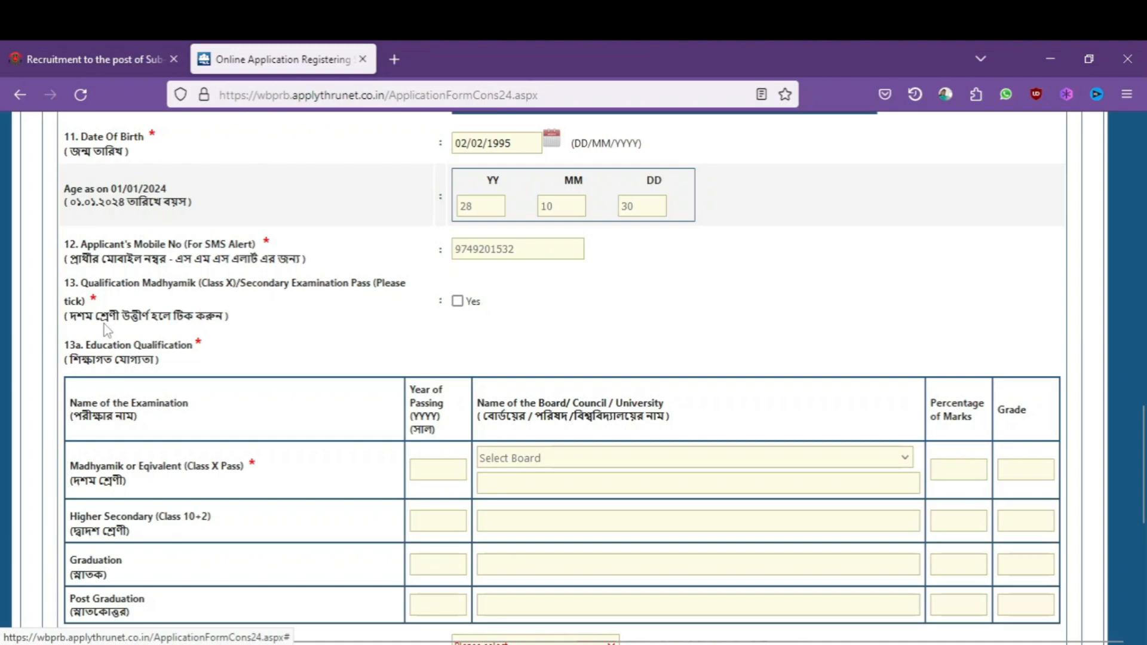
# - Tick Madhyamik passed and enter 2021, West Bengal Board of Secondary Education, 65% and grade A
pyautogui.click(457, 302)
pyautogui.scroll(-3, 459, 307)
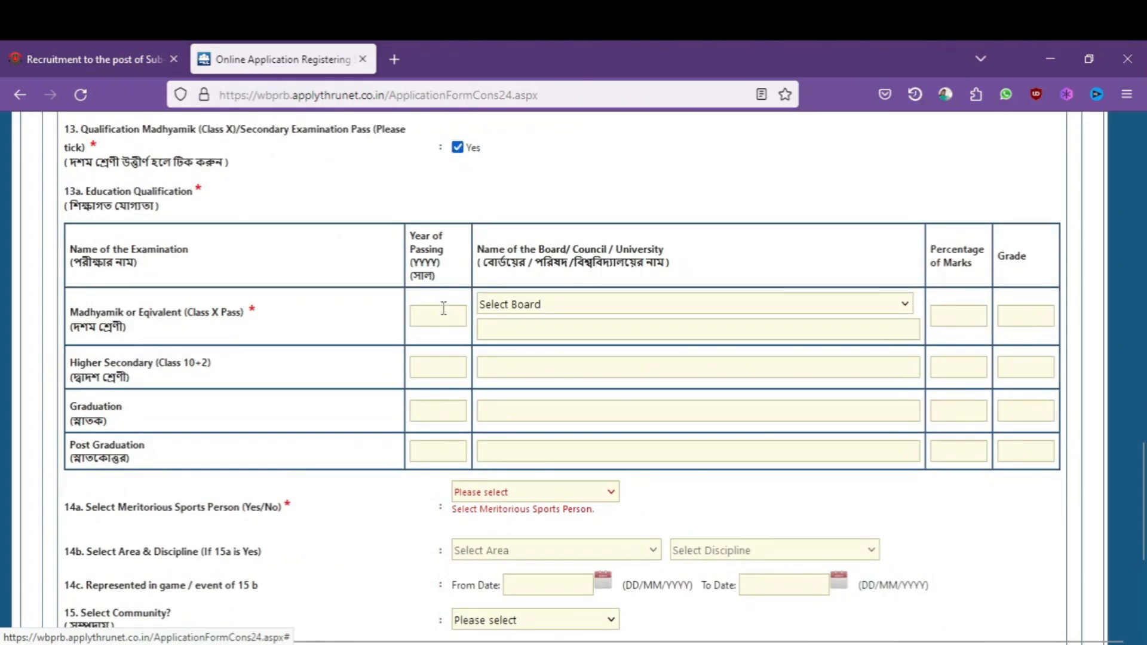
pyautogui.click(443, 309)
pyautogui.write('2021')
pyautogui.click(554, 304)
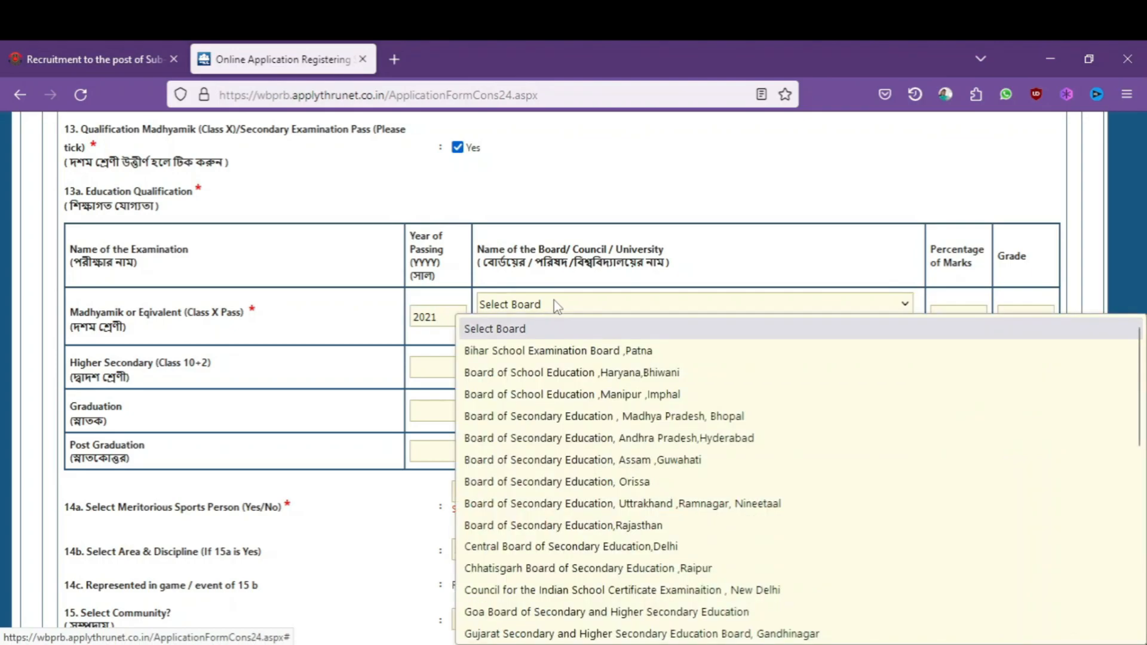
pyautogui.press('w')
pyautogui.press('Down')
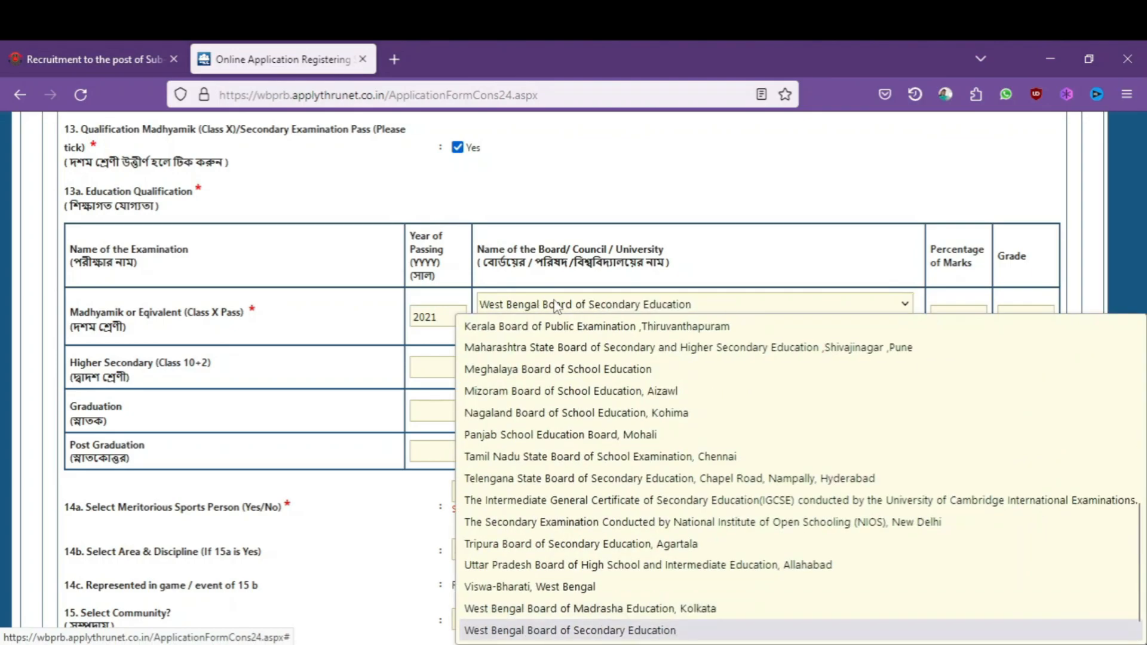
pyautogui.click(960, 317)
pyautogui.write('65')
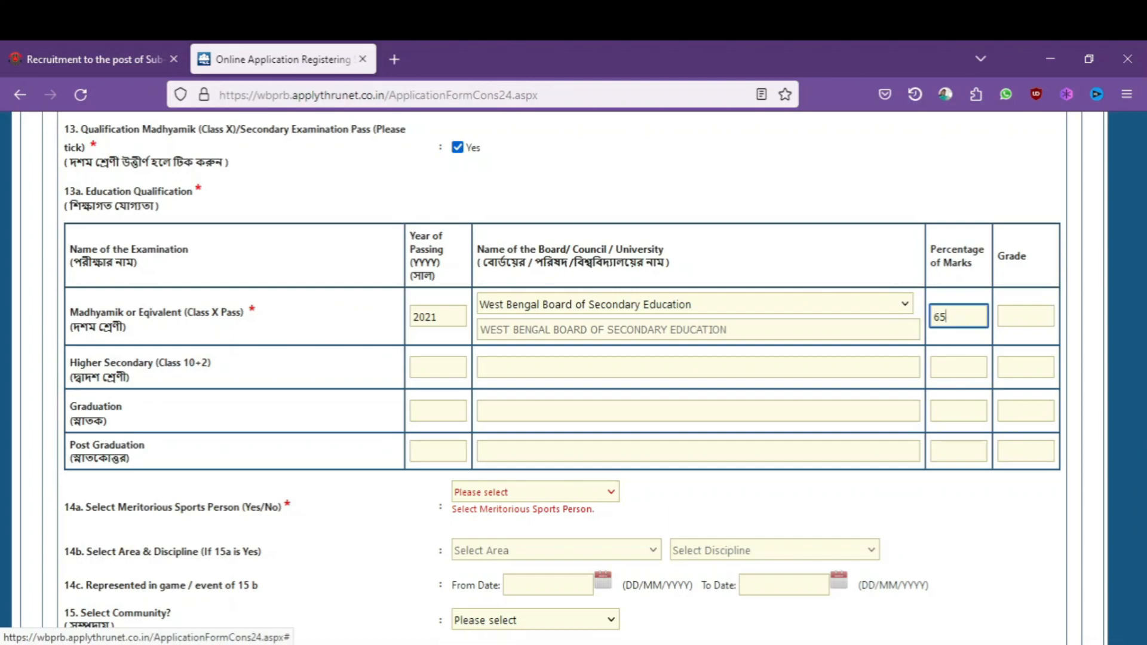
pyautogui.click(1015, 316)
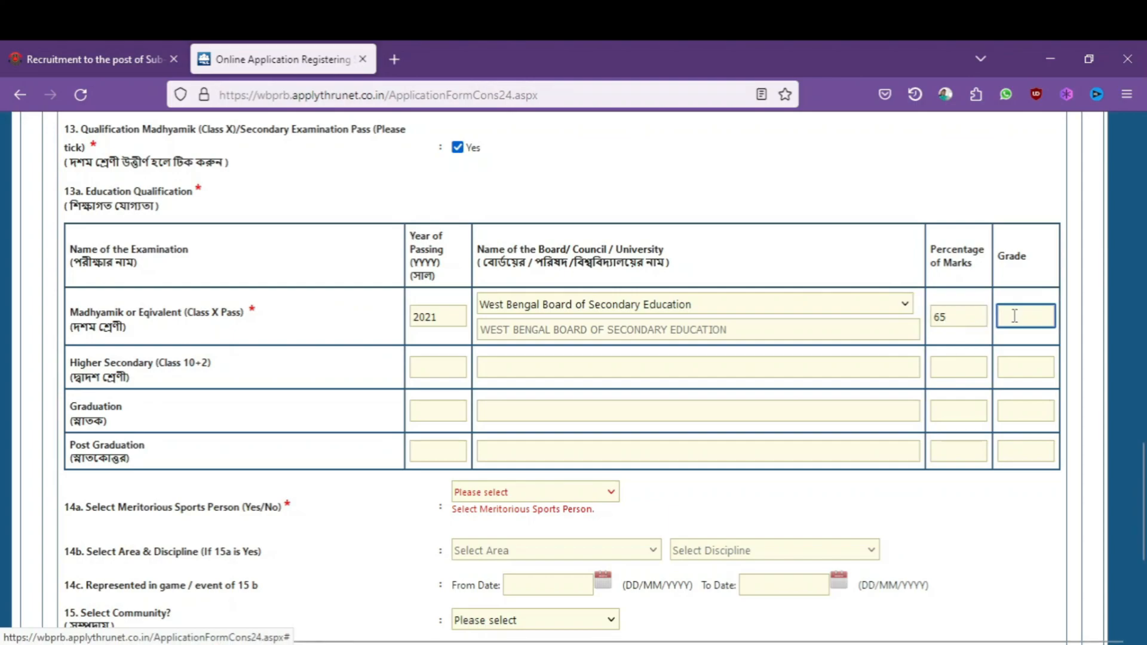
pyautogui.write('A')
# - Answer No for Meritorious Sports Person and leave Community at Please select
pyautogui.scroll(-3, 558, 417)
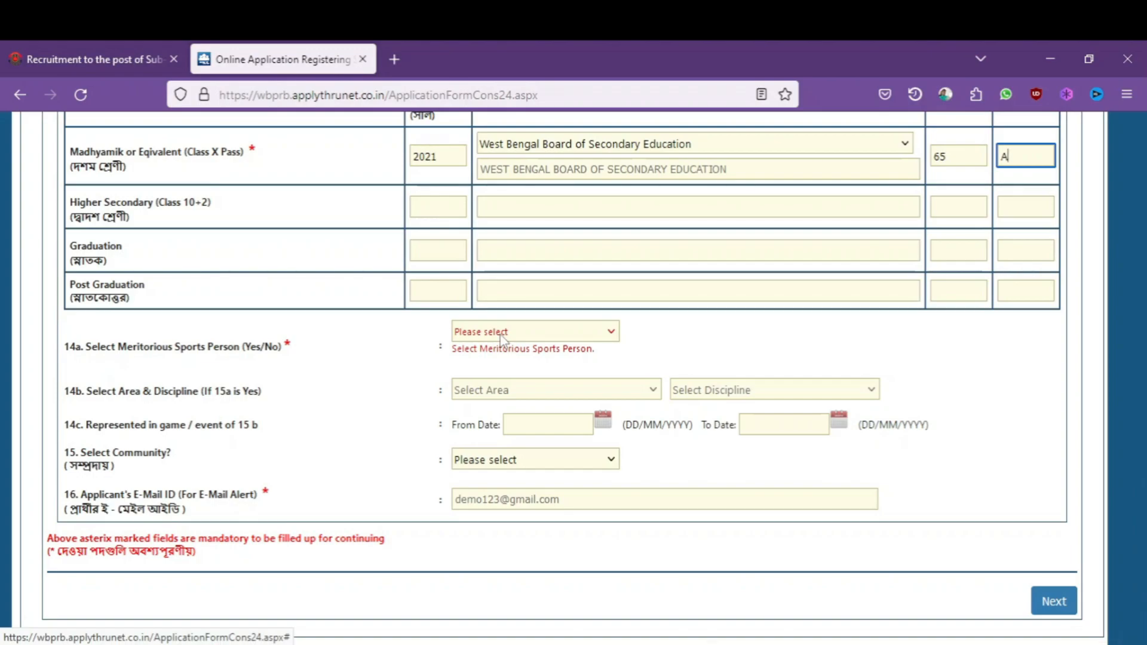
pyautogui.click(501, 333)
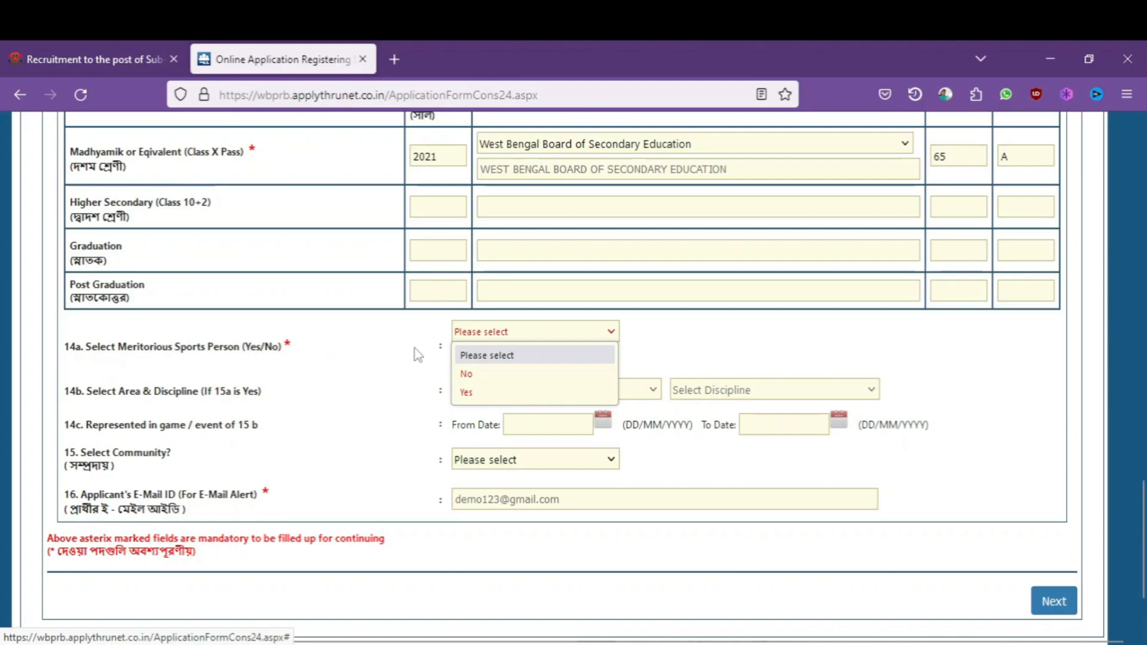
pyautogui.click(469, 374)
pyautogui.scroll(-2, 443, 290)
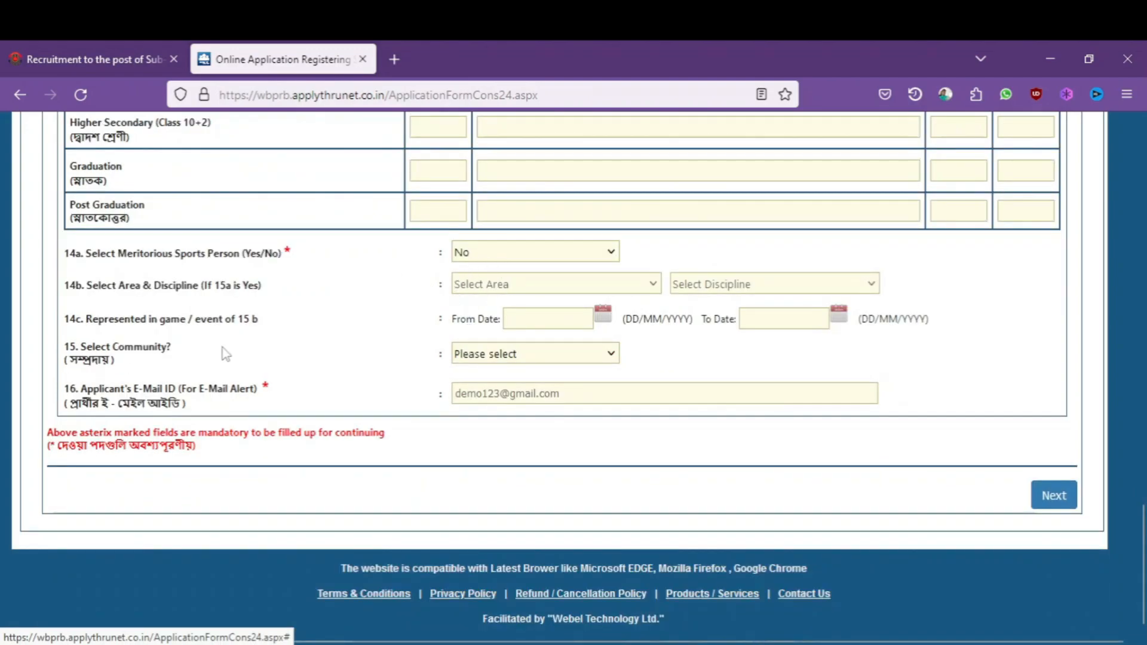
pyautogui.click(491, 361)
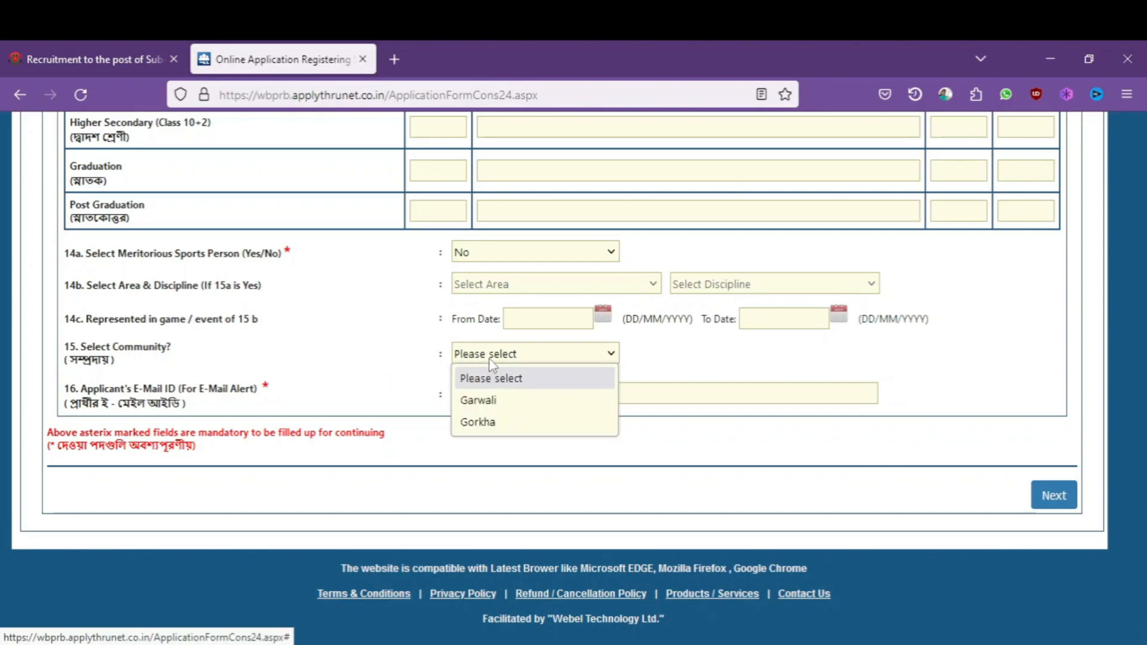
pyautogui.click(489, 357)
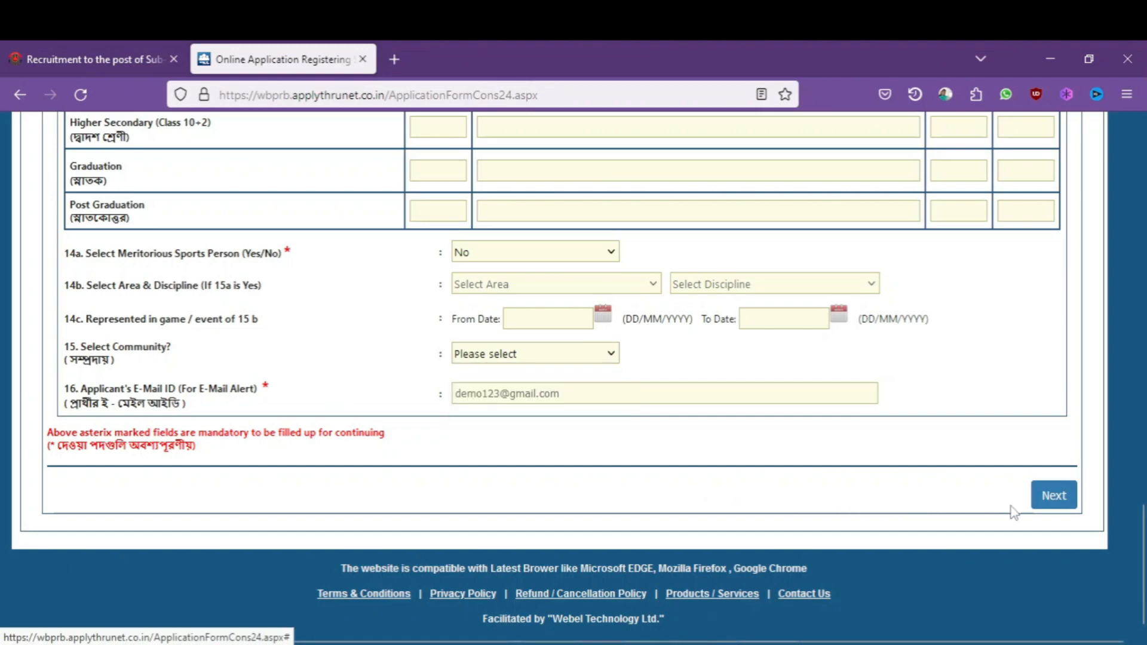
# - Submit the personal and qualification details and accept the summary dialog with Yes
pyautogui.click(1055, 498)
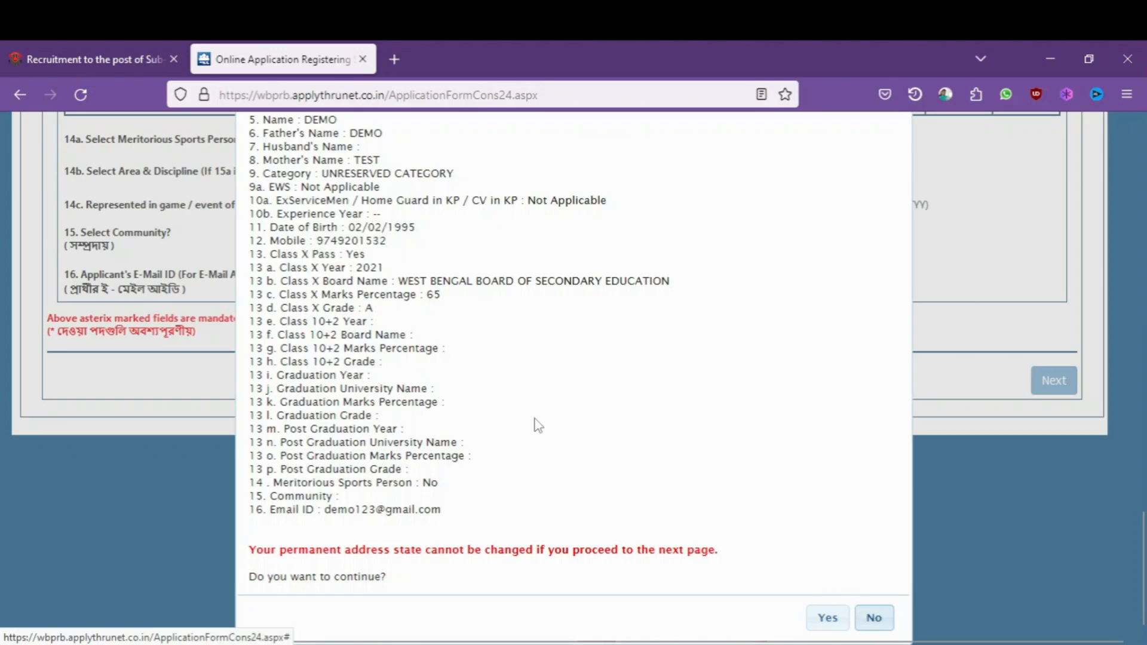
pyautogui.click(827, 618)
pyautogui.scroll(15, 743, 502)
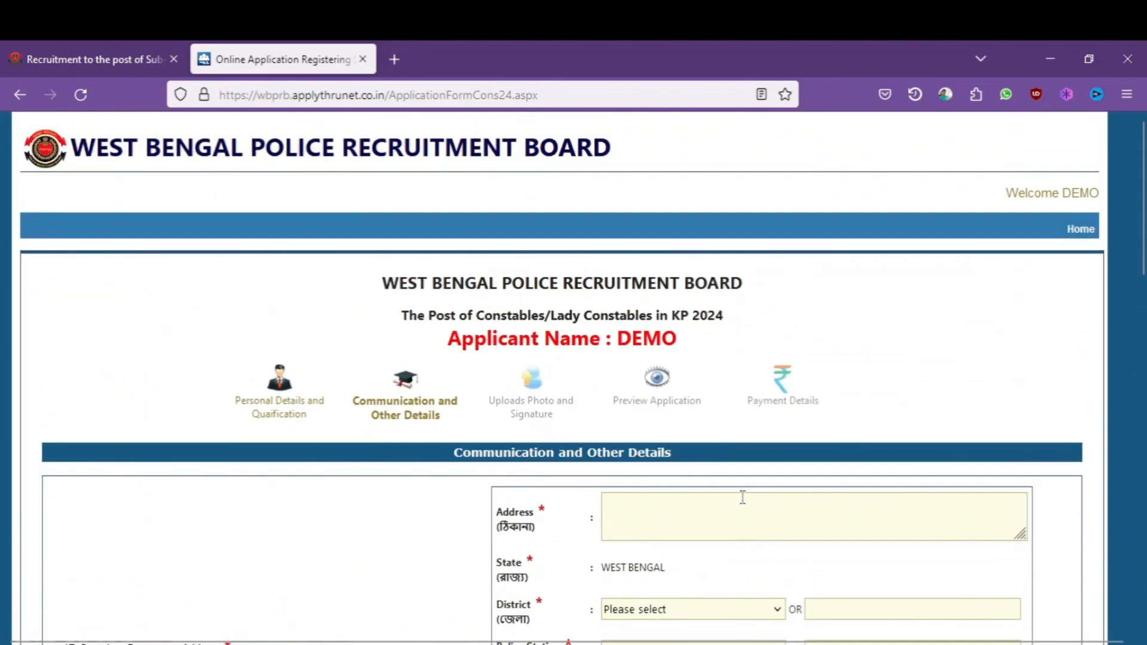
# - Set the permanent address to Dakshin Dinajpur, Kumarganj police station, BALAPUR P.O., BUNIADPUR (BNDP) station
pyautogui.scroll(-4, 743, 497)
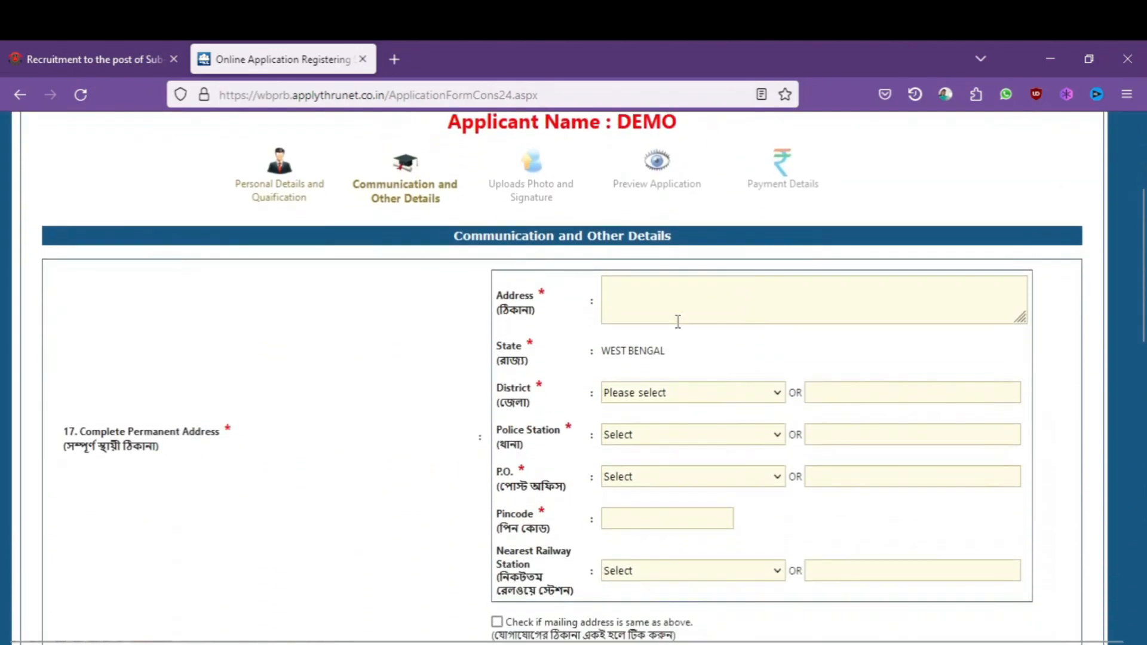
pyautogui.click(652, 297)
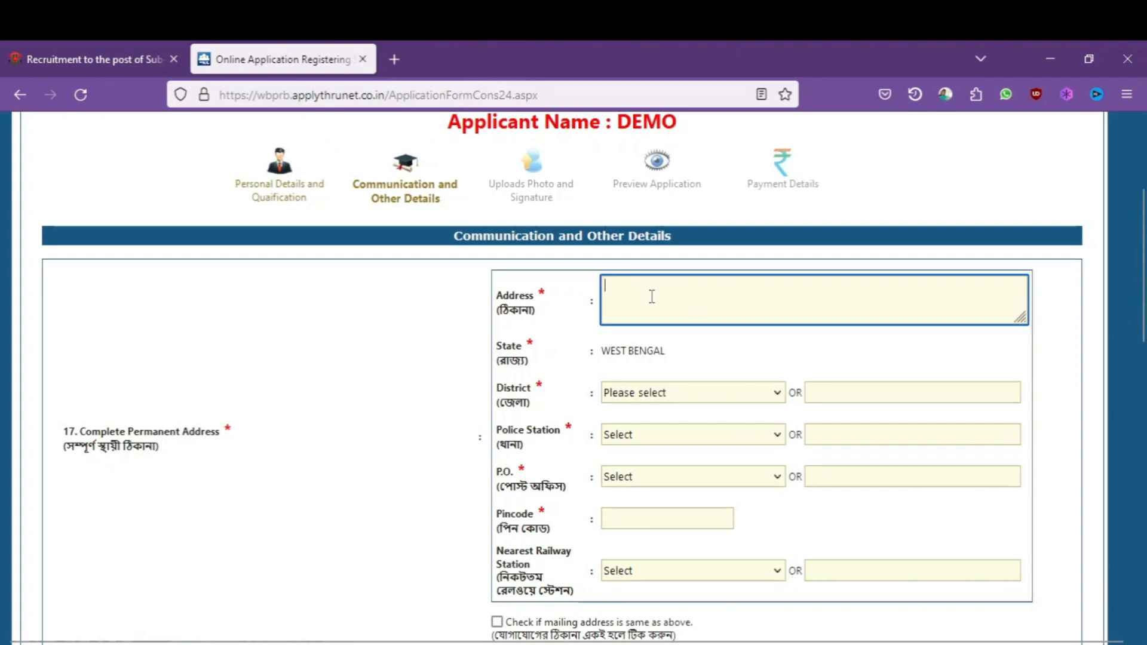
pyautogui.click(643, 395)
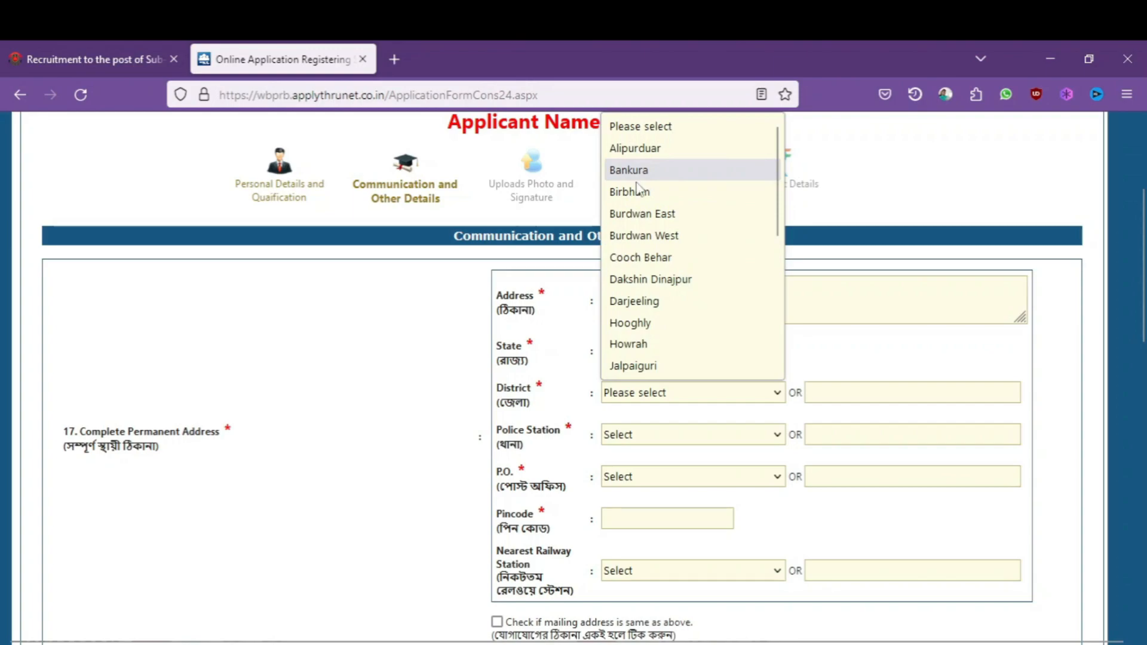
pyautogui.click(651, 279)
pyautogui.click(724, 436)
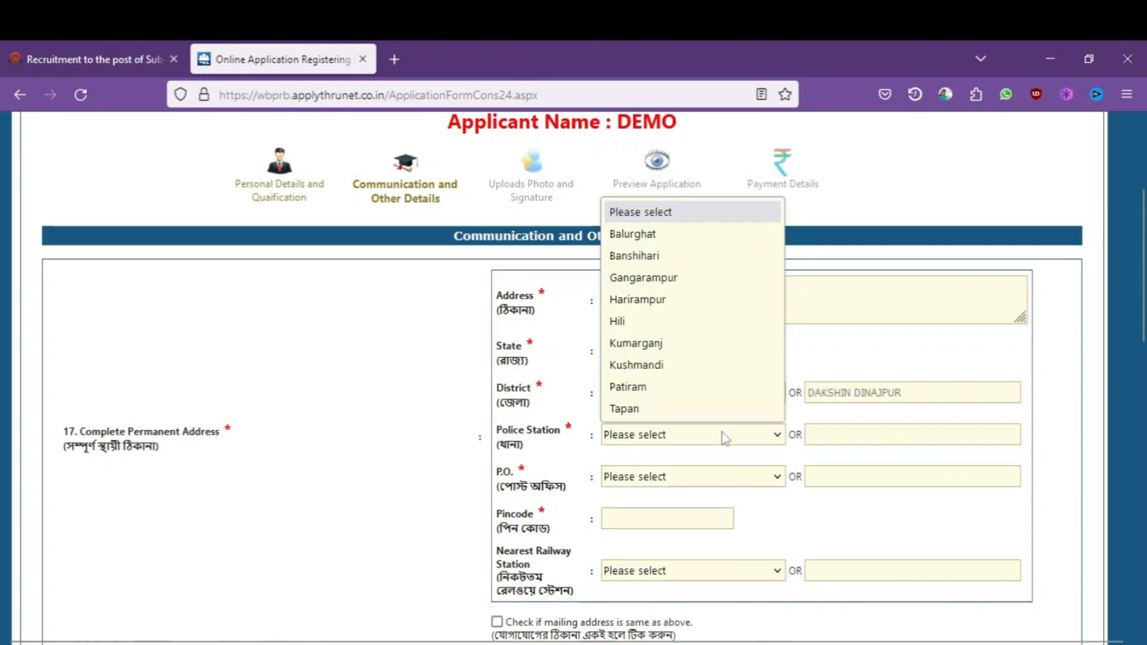
pyautogui.click(658, 346)
pyautogui.scroll(-2, 733, 463)
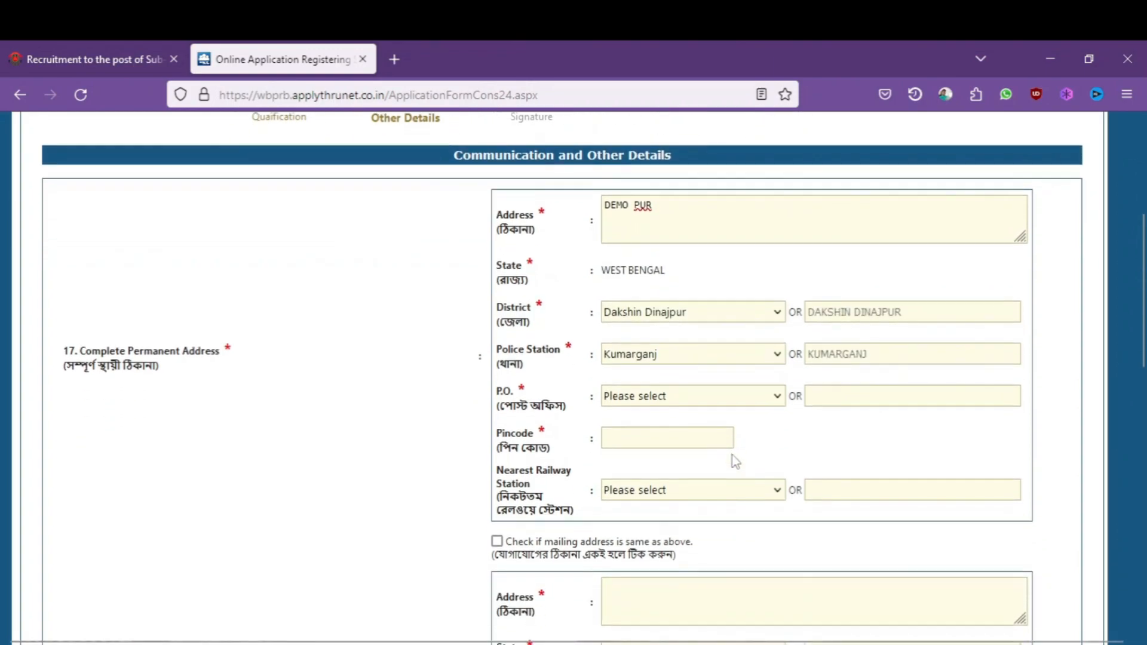
pyautogui.click(717, 396)
pyautogui.click(652, 281)
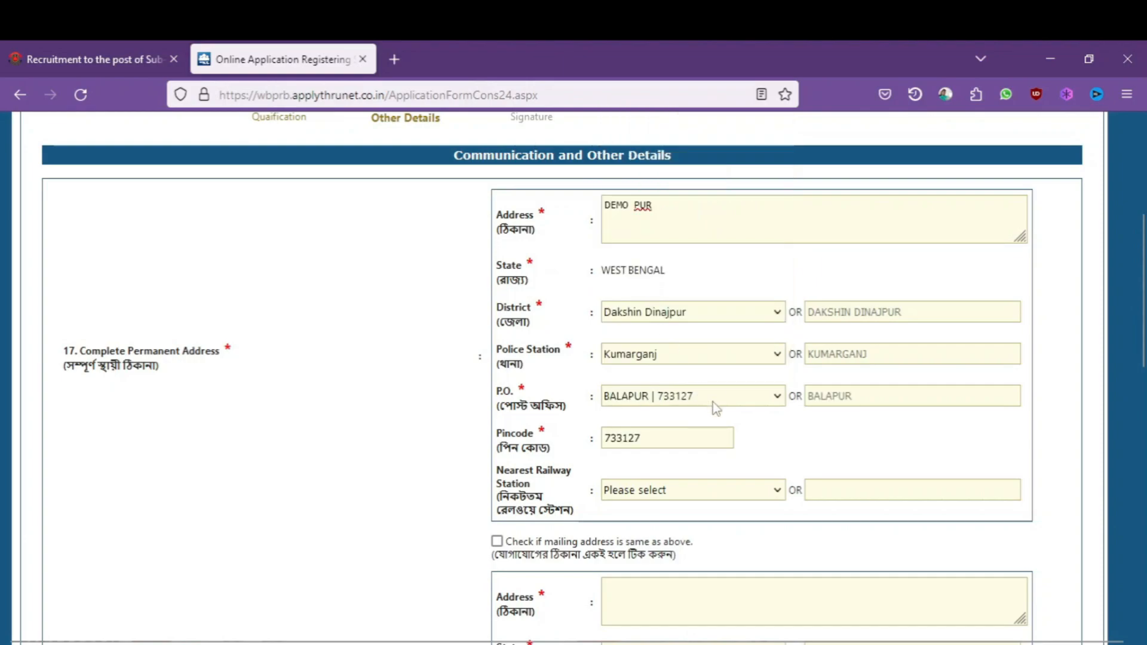
pyautogui.scroll(-3, 751, 424)
pyautogui.click(668, 355)
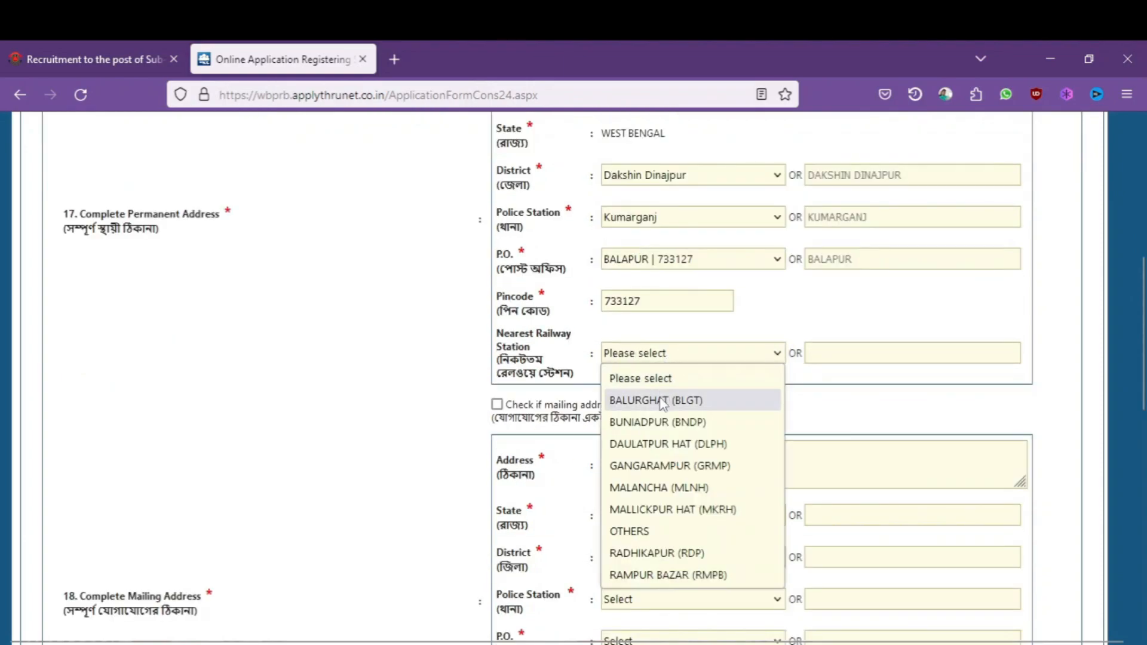
pyautogui.click(661, 424)
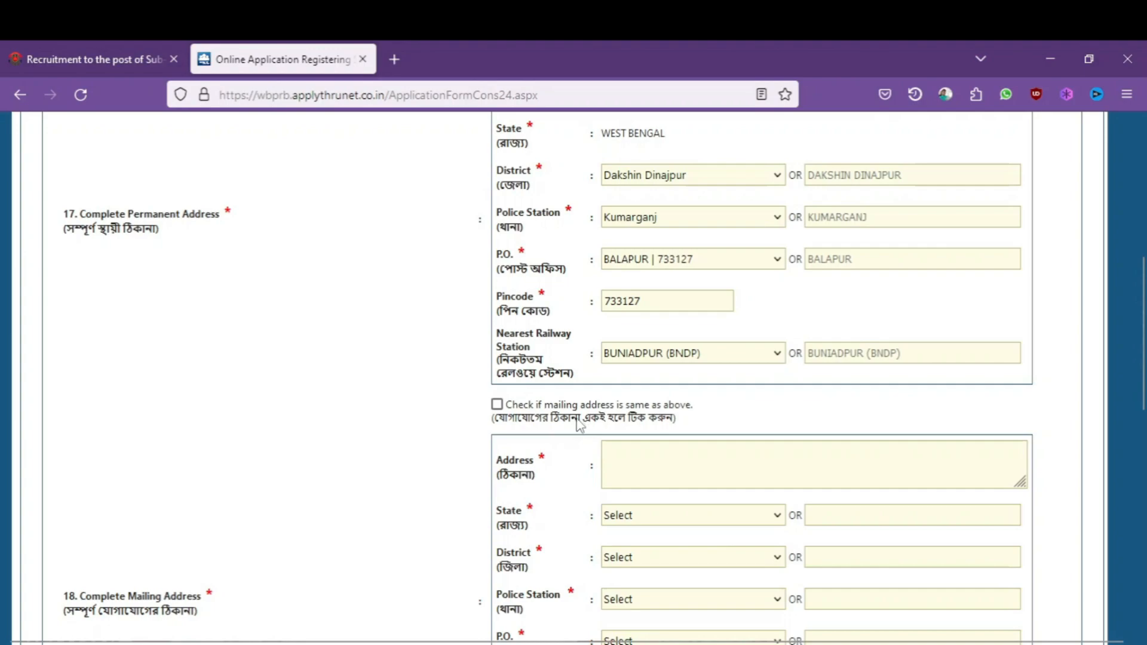
# - Make the mailing address the same as the permanent address
pyautogui.scroll(-2, 563, 414)
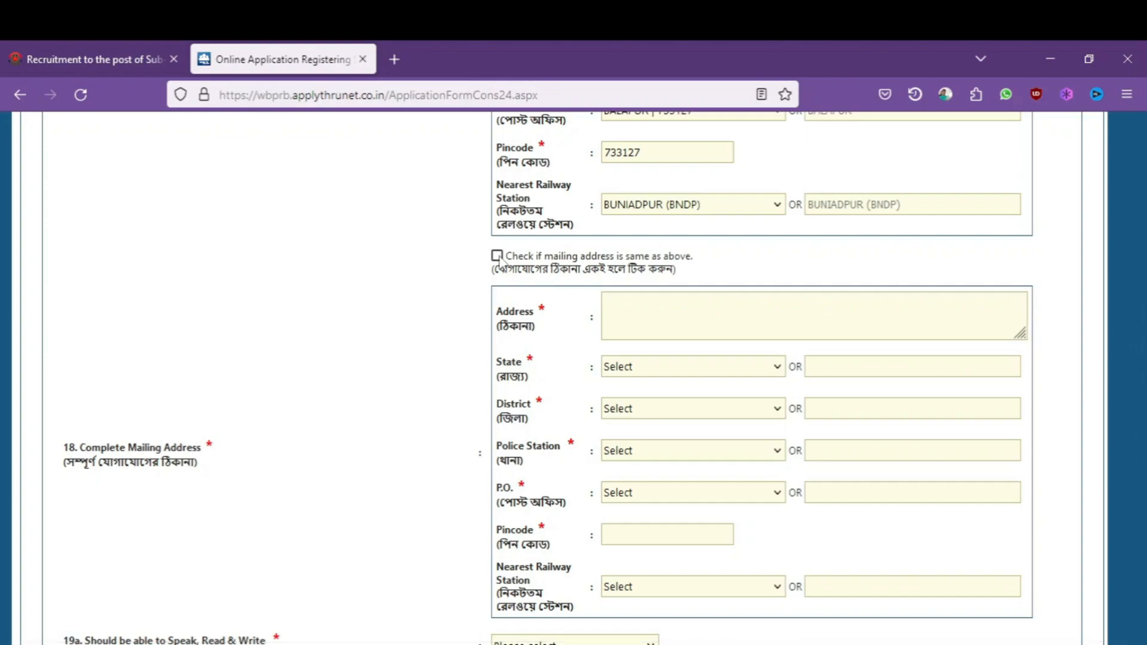
pyautogui.click(497, 256)
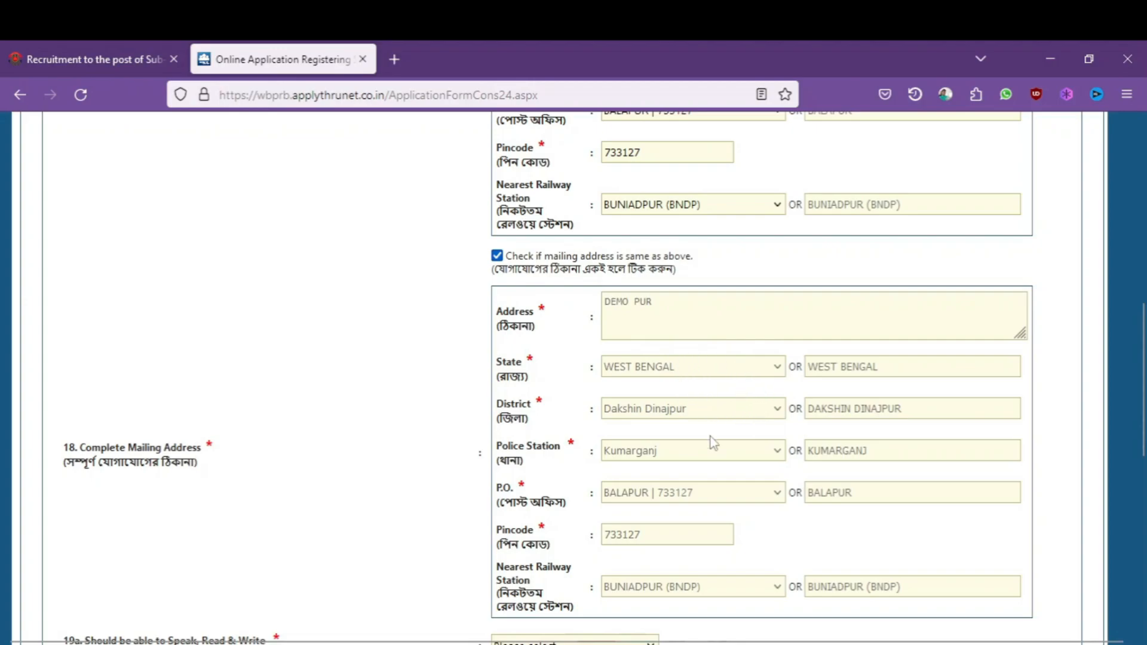
pyautogui.scroll(-6, 764, 490)
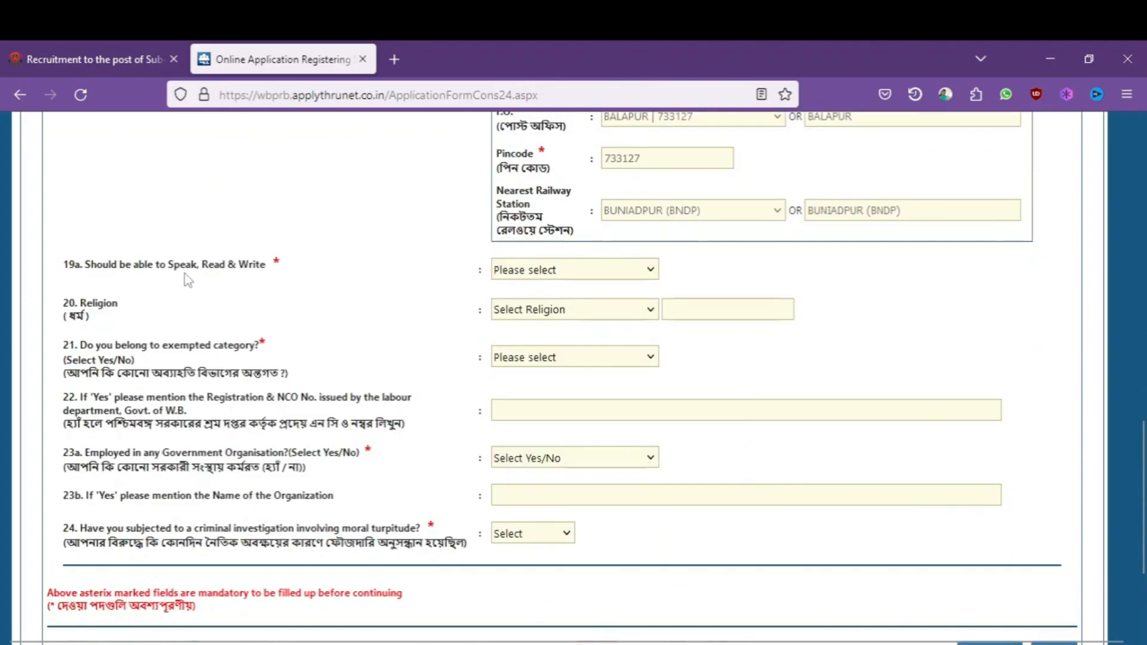
# - Choose BENGALI as the known language and ISLAM as the religion
pyautogui.click(576, 269)
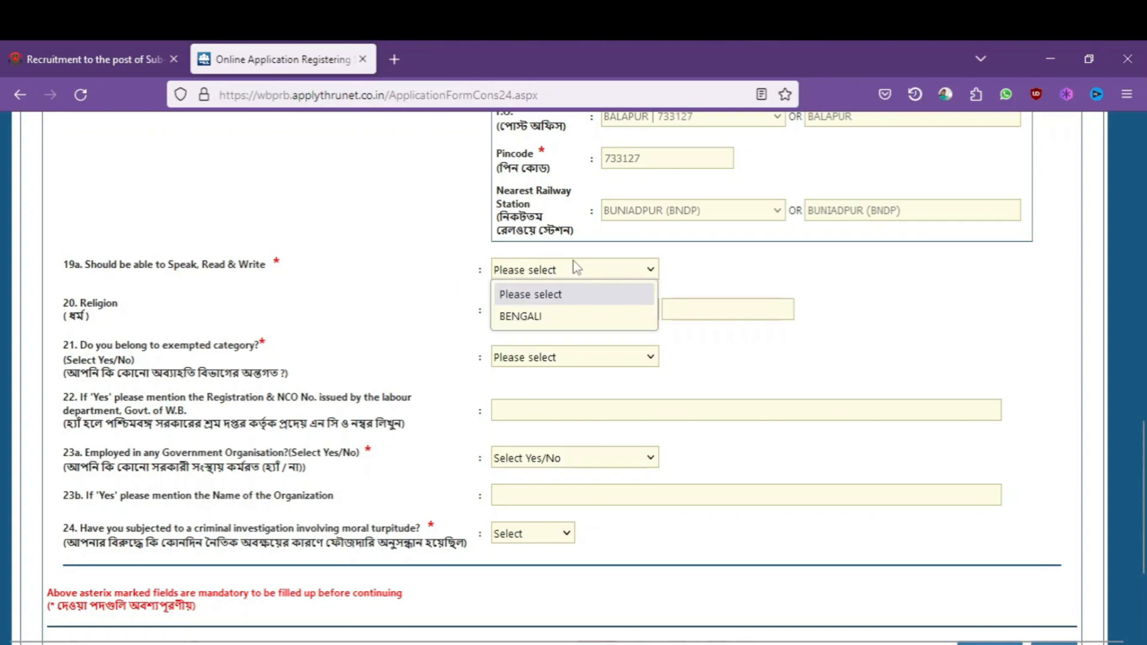
pyautogui.click(541, 316)
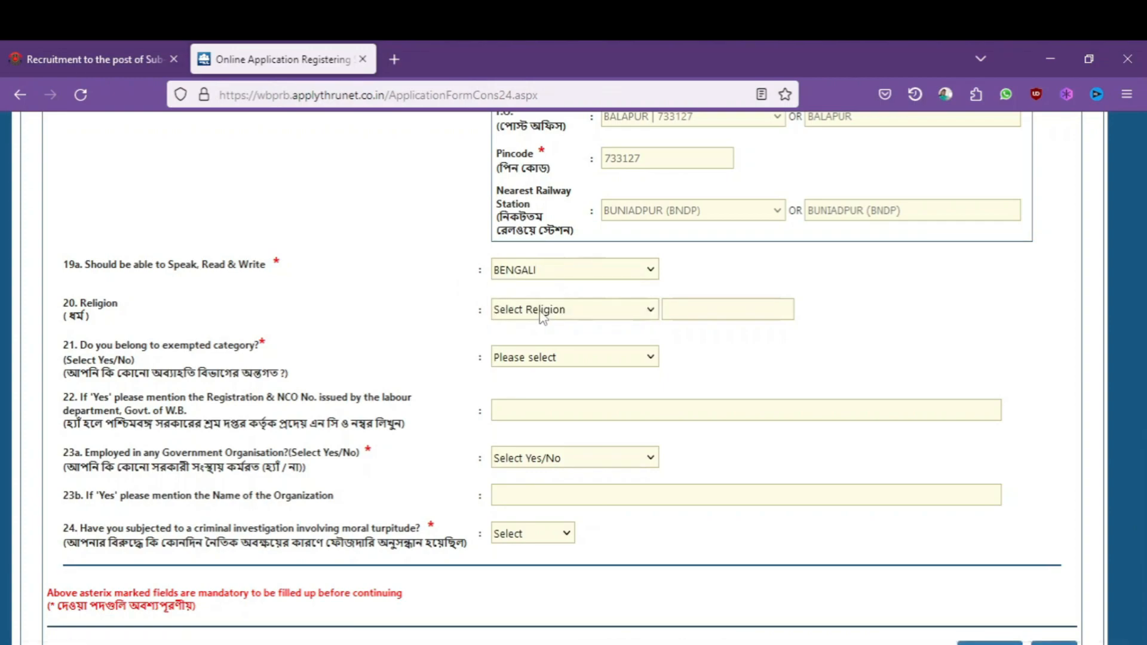
pyautogui.click(572, 317)
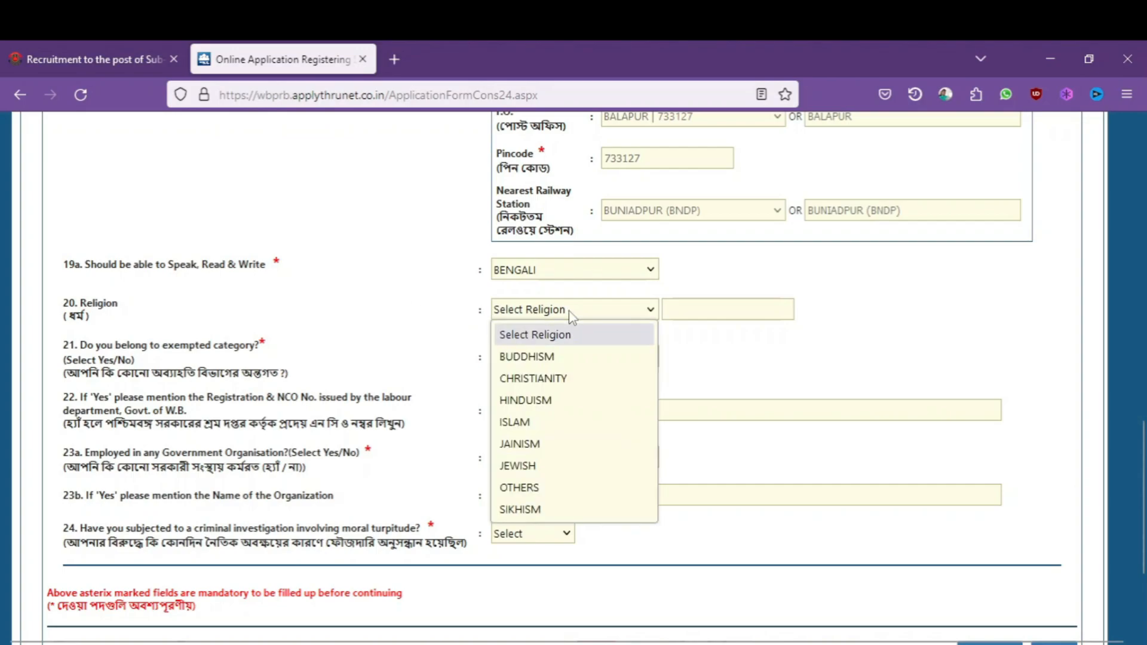
pyautogui.click(520, 428)
pyautogui.scroll(-2, 576, 274)
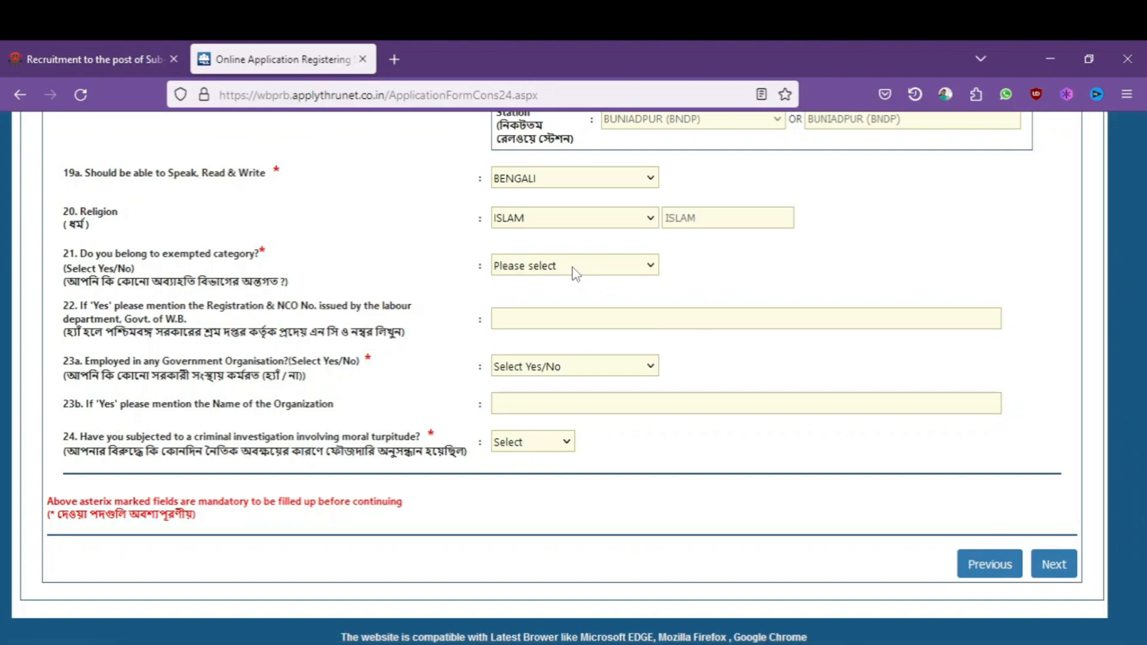
# - Answer No to exempted category, government employment and criminal investigation, then submit and confirm
pyautogui.click(576, 272)
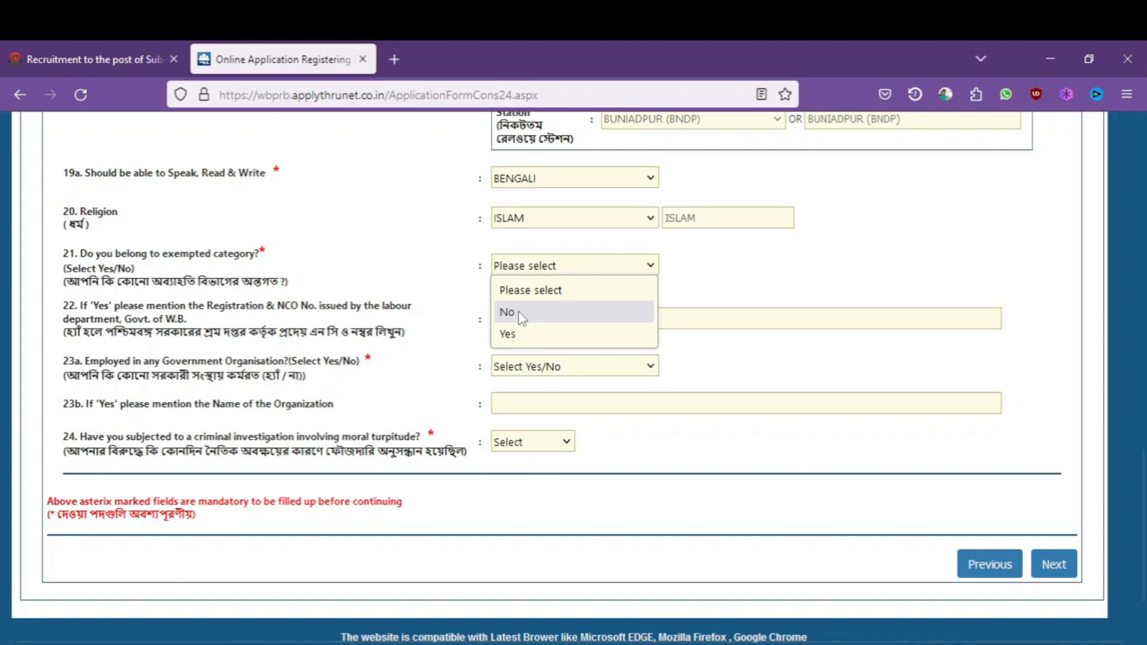
pyautogui.click(523, 314)
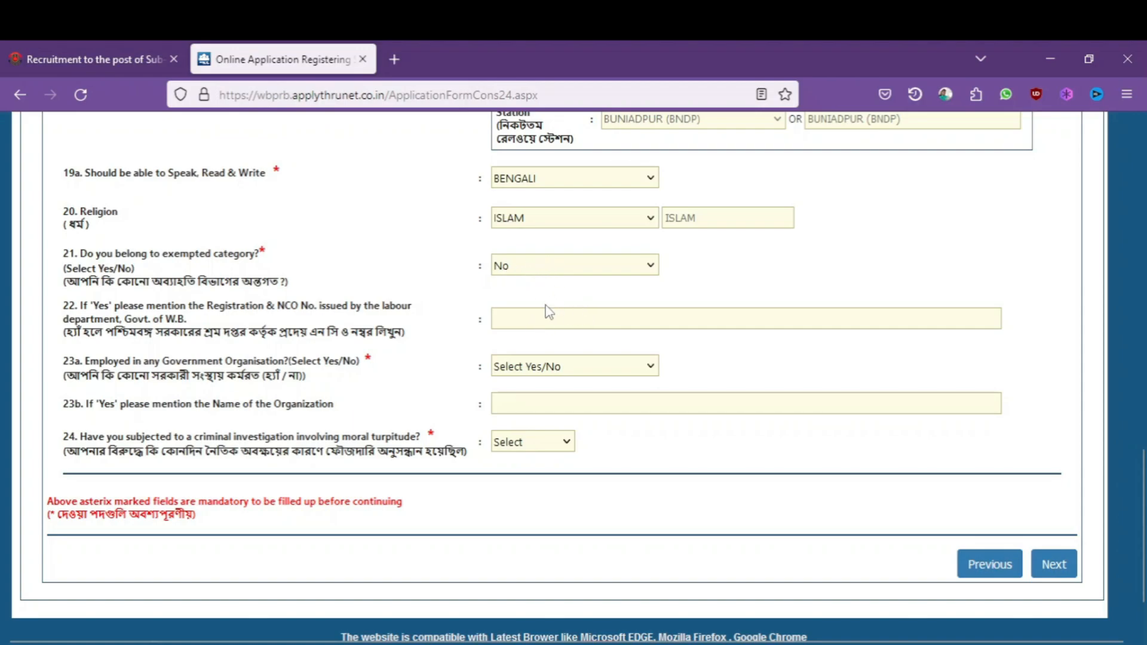
pyautogui.scroll(-2, 545, 310)
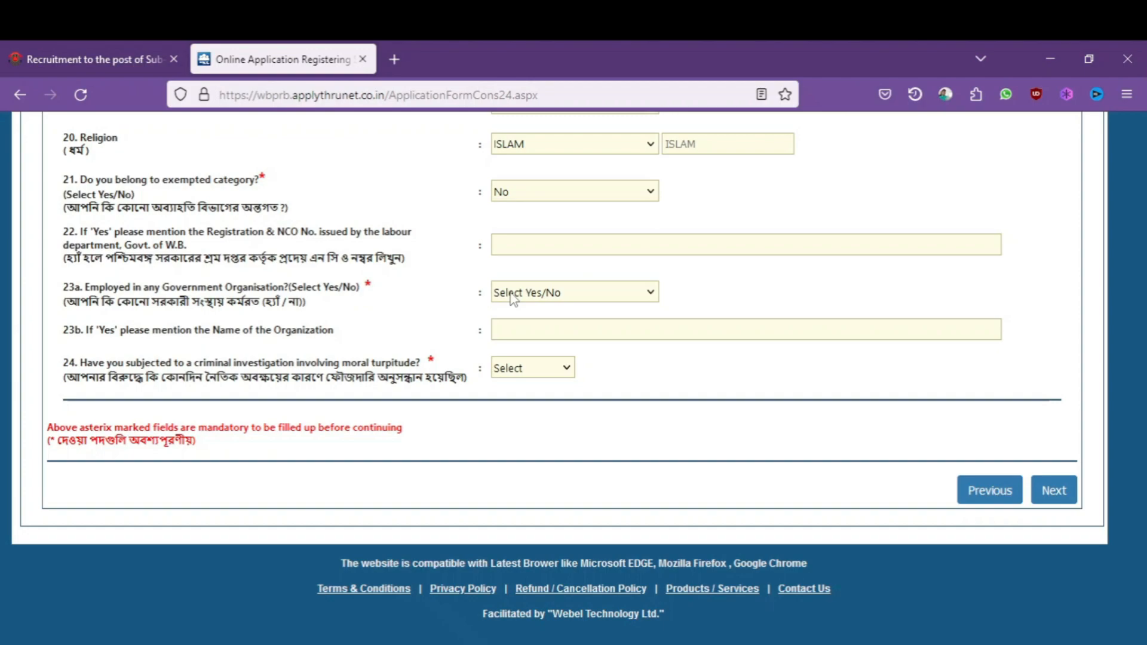
pyautogui.click(512, 297)
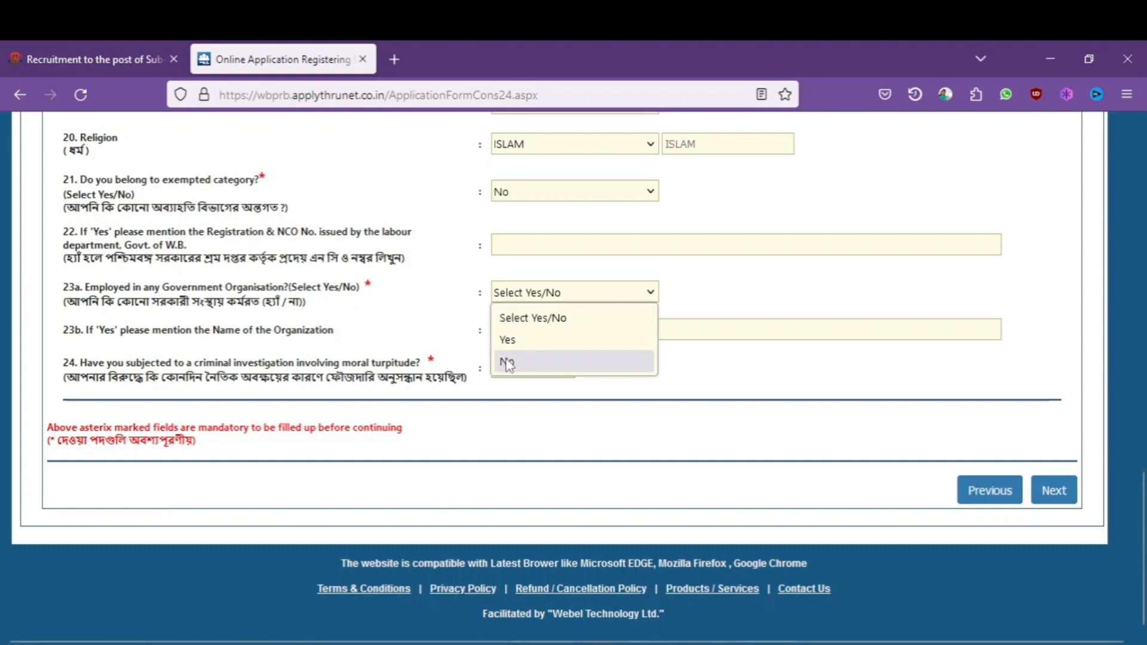
pyautogui.click(508, 363)
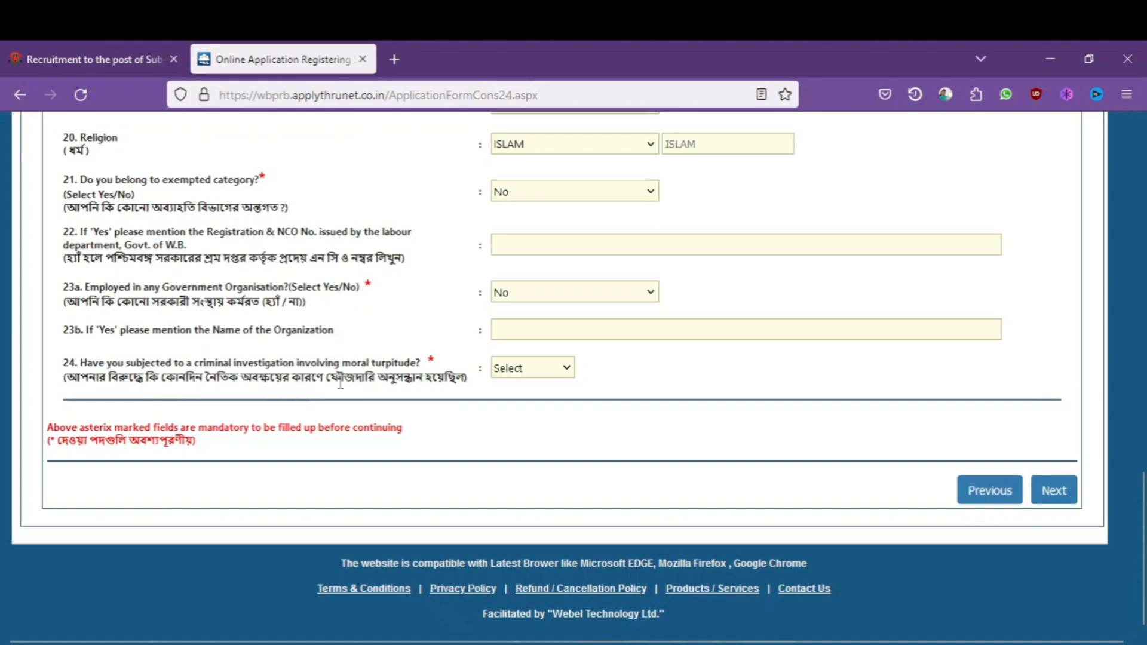
pyautogui.click(520, 370)
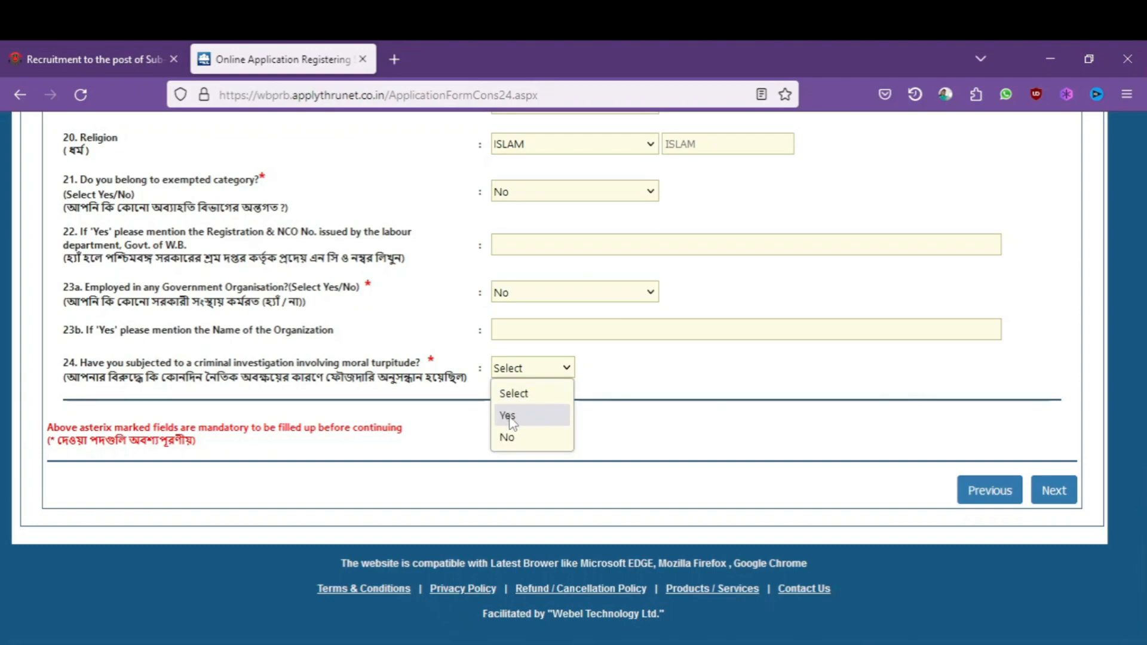
pyautogui.click(506, 437)
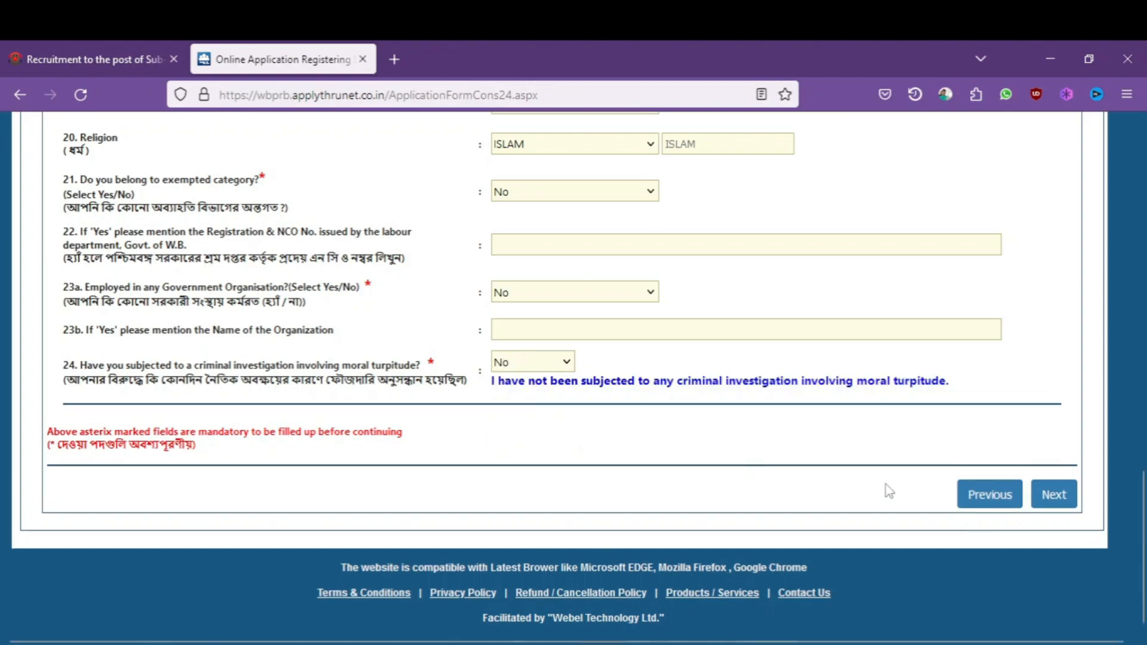
pyautogui.click(1051, 502)
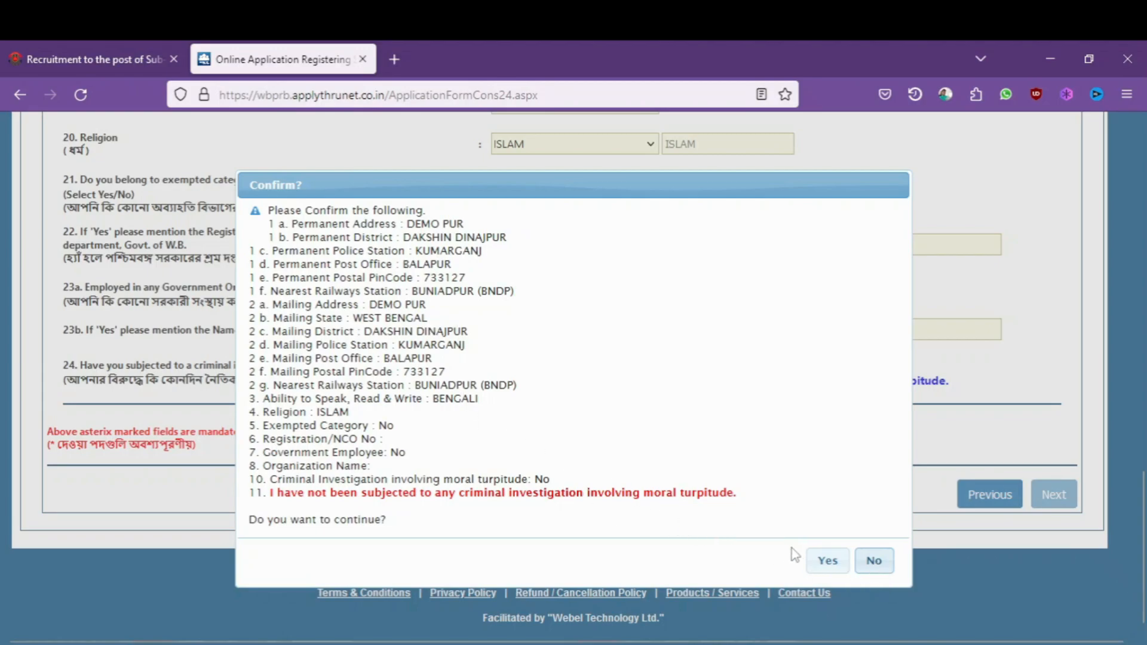
pyautogui.click(827, 560)
# - Upload 'photo s.jpg' and crop it to cover the head and shoulders
pyautogui.scroll(4, 372, 302)
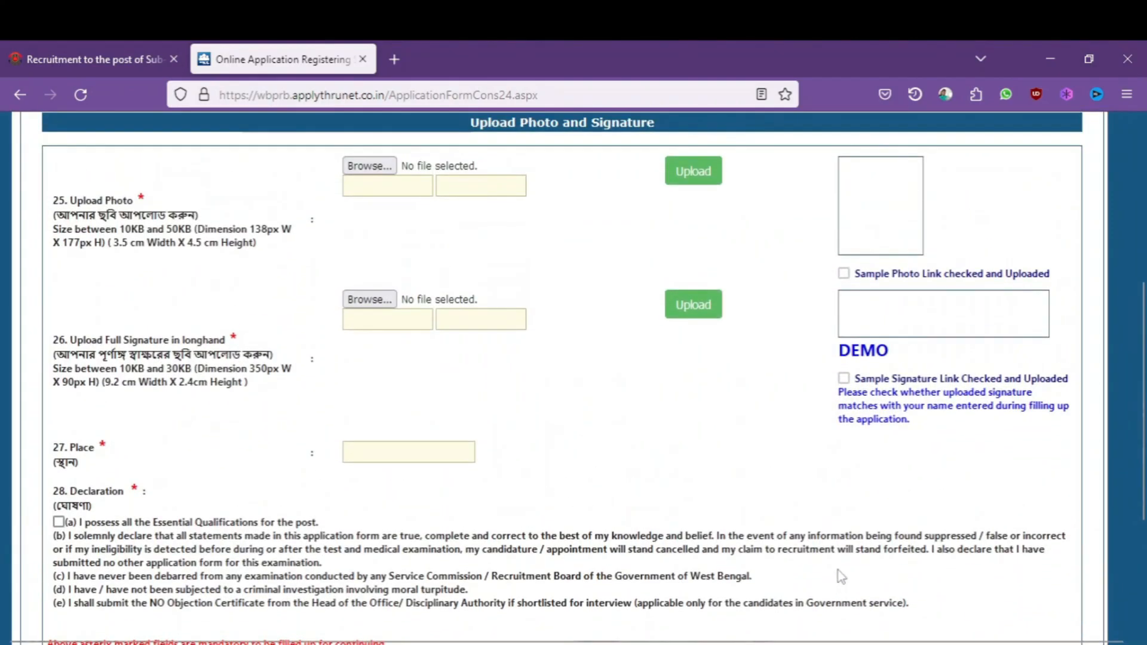
pyautogui.click(371, 296)
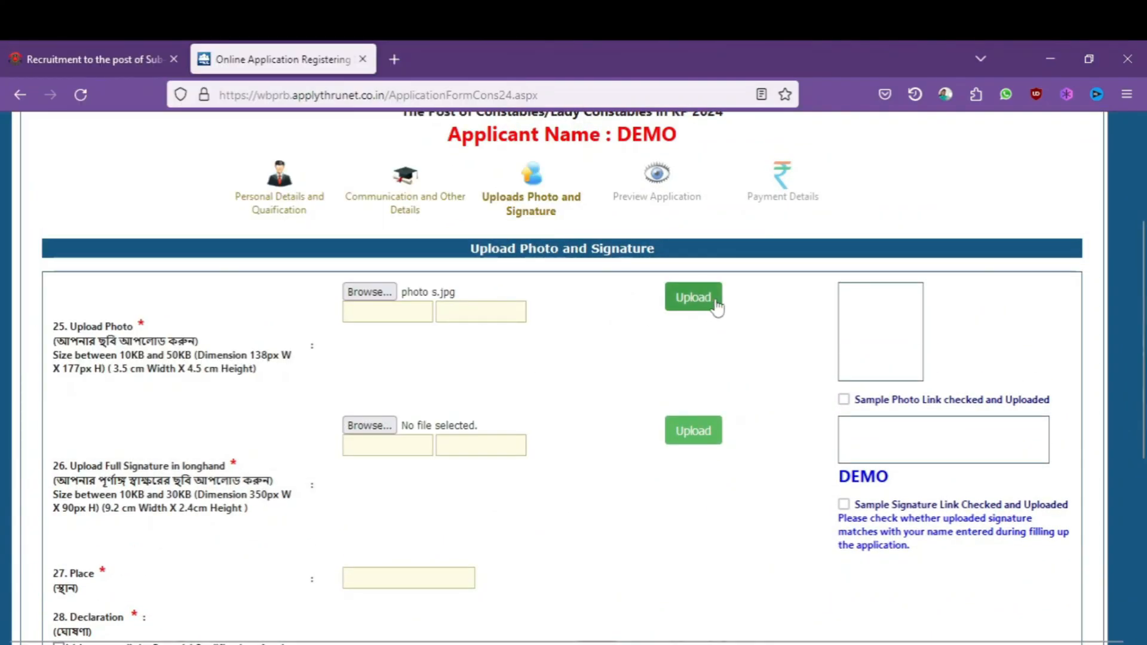
pyautogui.click(705, 304)
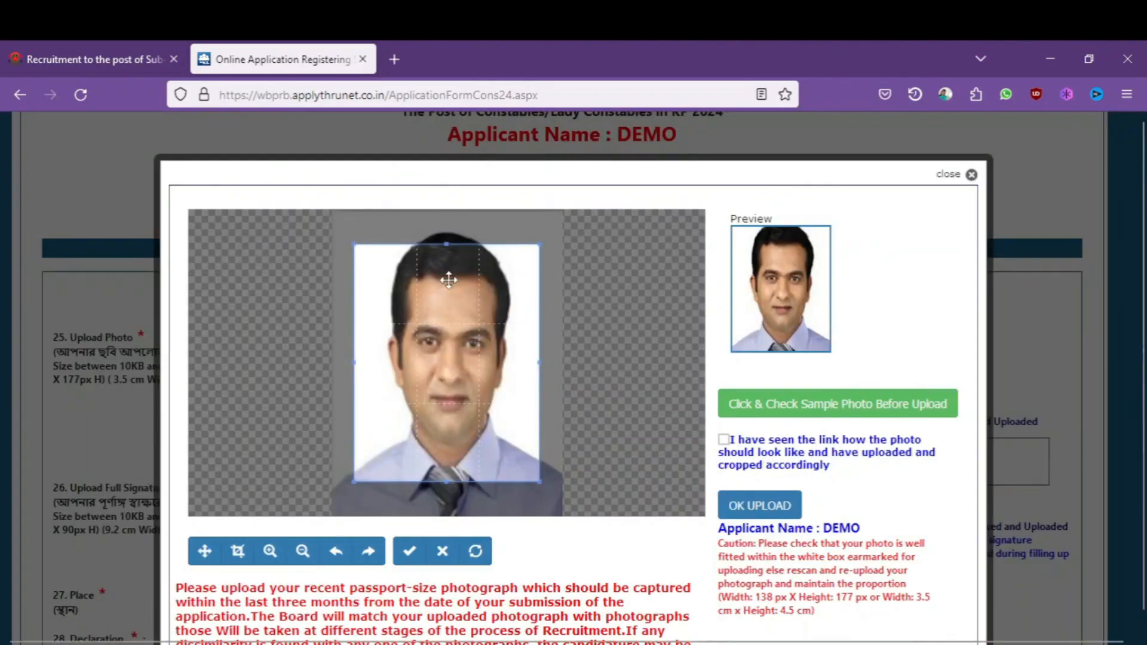
pyautogui.moveTo(448, 279); pyautogui.dragTo(426, 246)
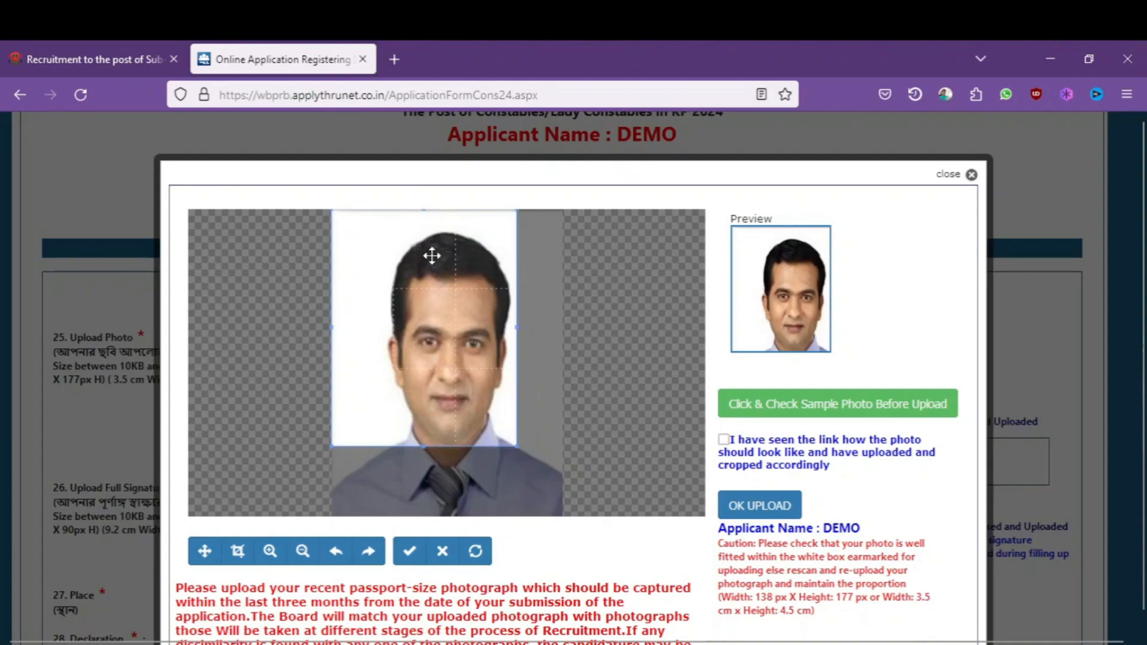
pyautogui.moveTo(517, 447); pyautogui.dragTo(570, 469)
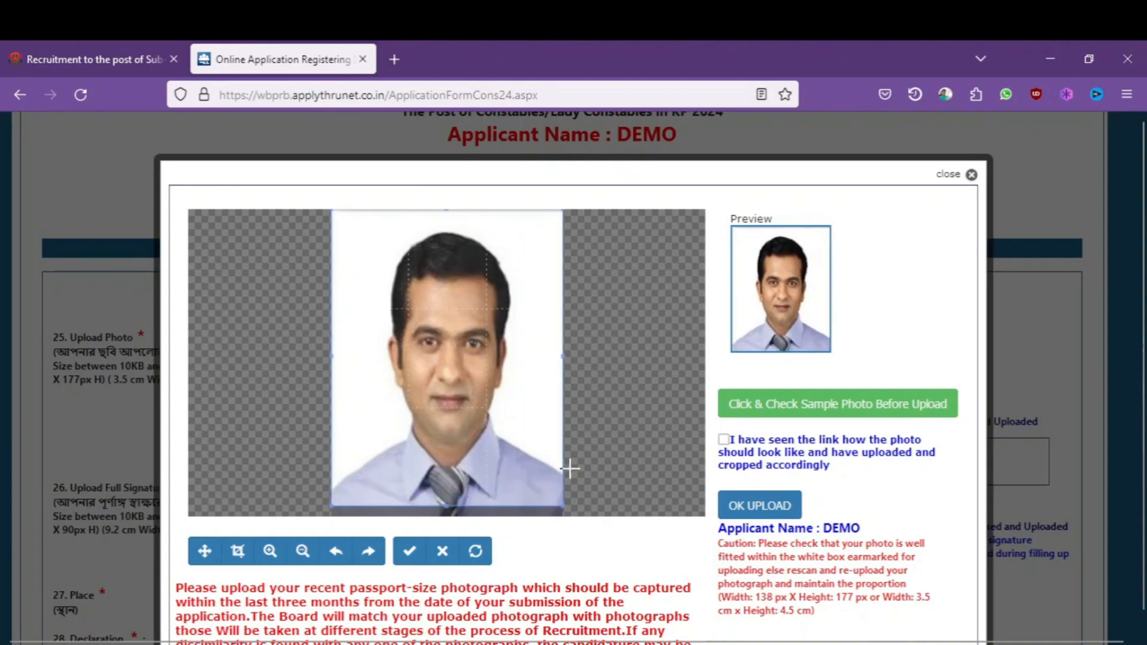
pyautogui.moveTo(490, 432); pyautogui.dragTo(490, 442)
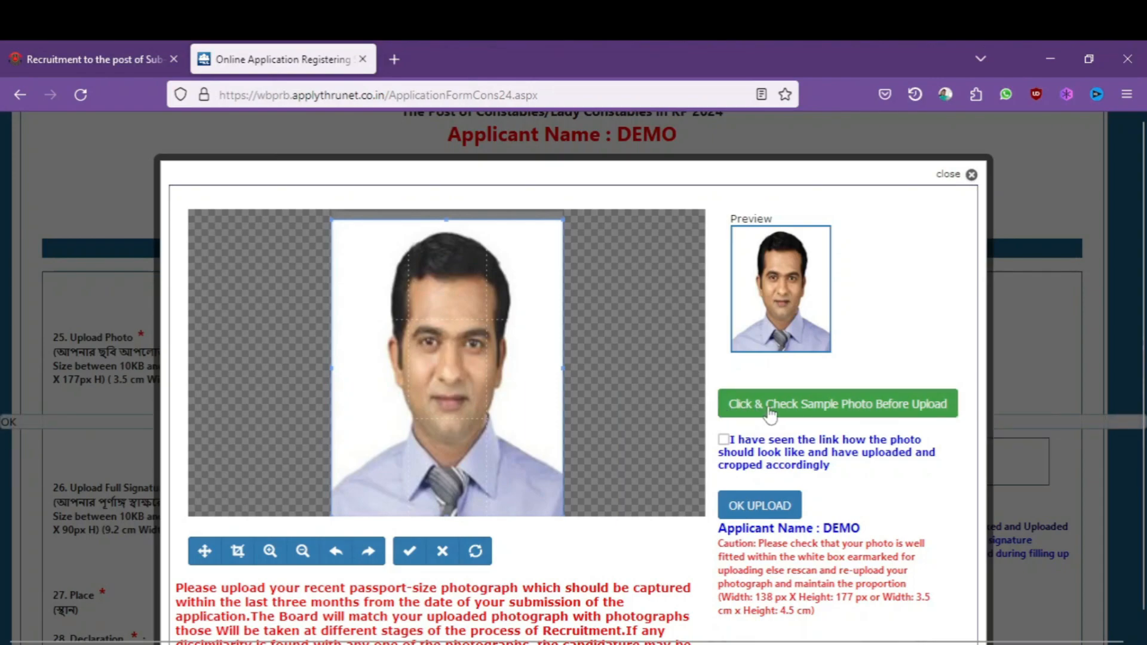
# - Review the sample photo guide, tick its confirmation and finish uploading the cropped photo
pyautogui.click(816, 412)
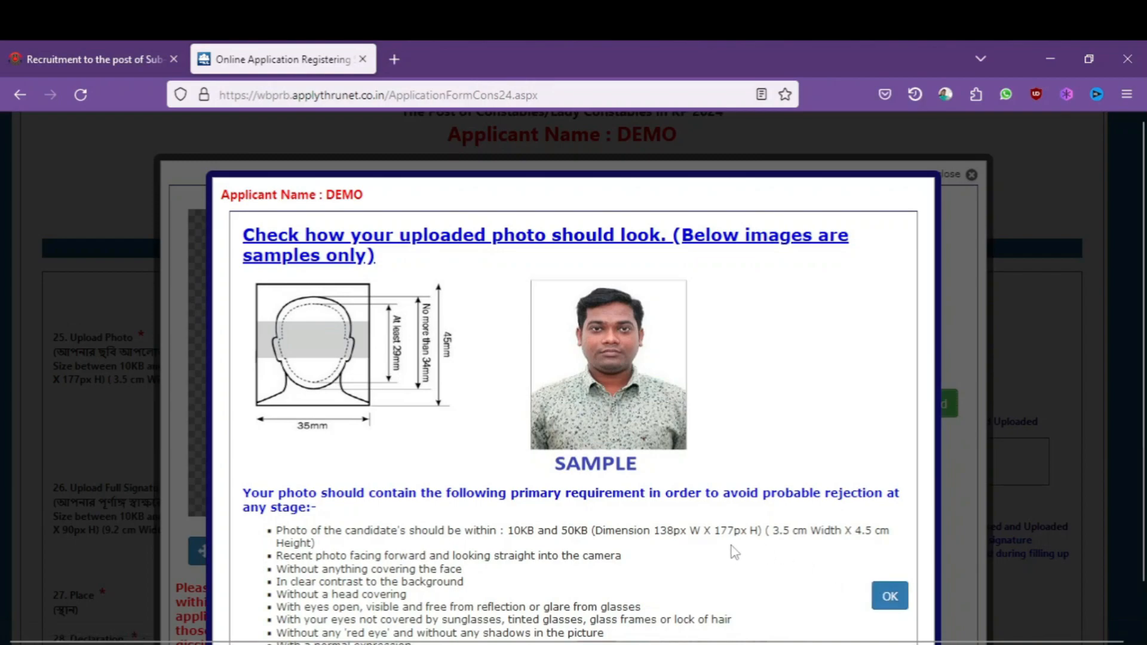
pyautogui.click(889, 595)
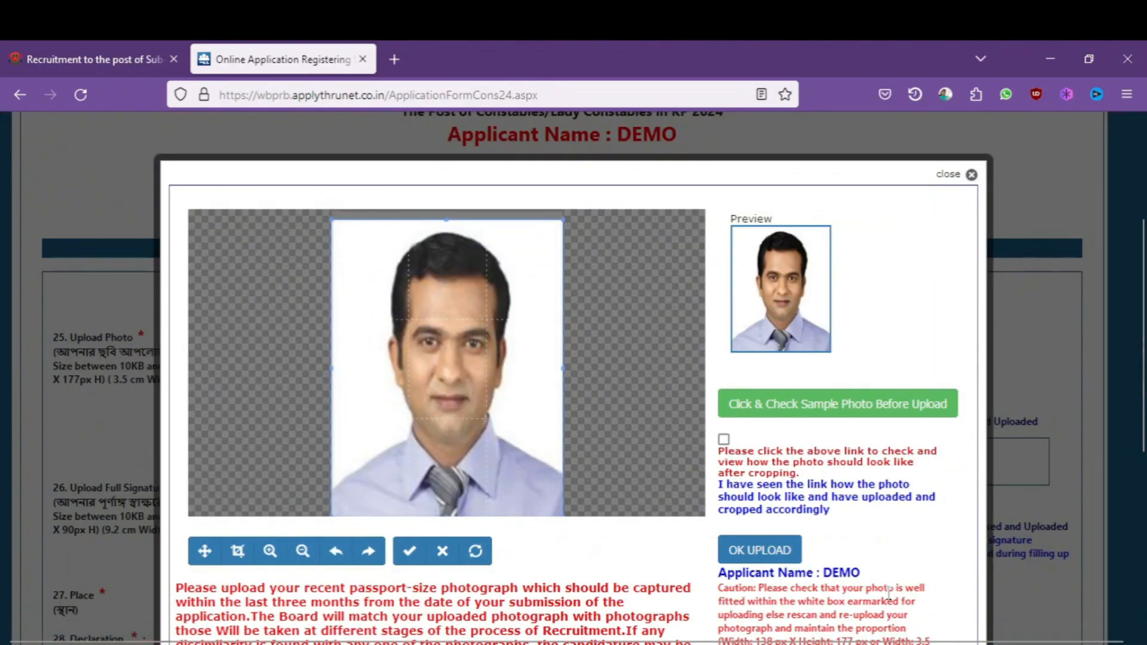
pyautogui.click(724, 440)
pyautogui.click(759, 513)
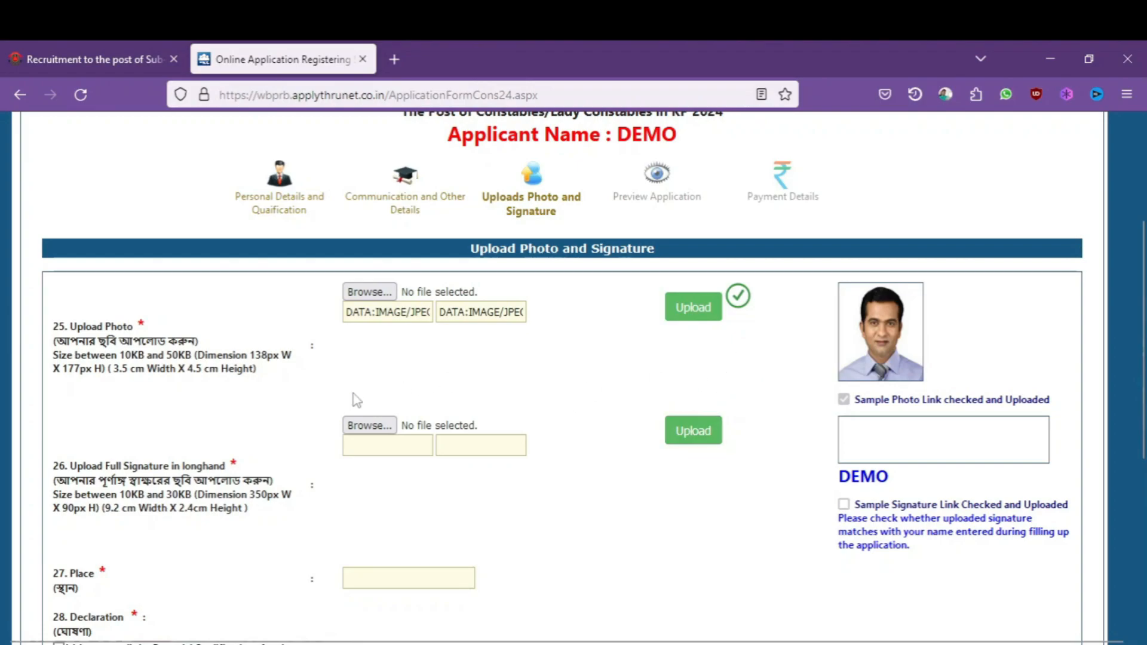
# - Upload the 'sign copy' signature image and fit the crop box around it
pyautogui.scroll(-3, 328, 405)
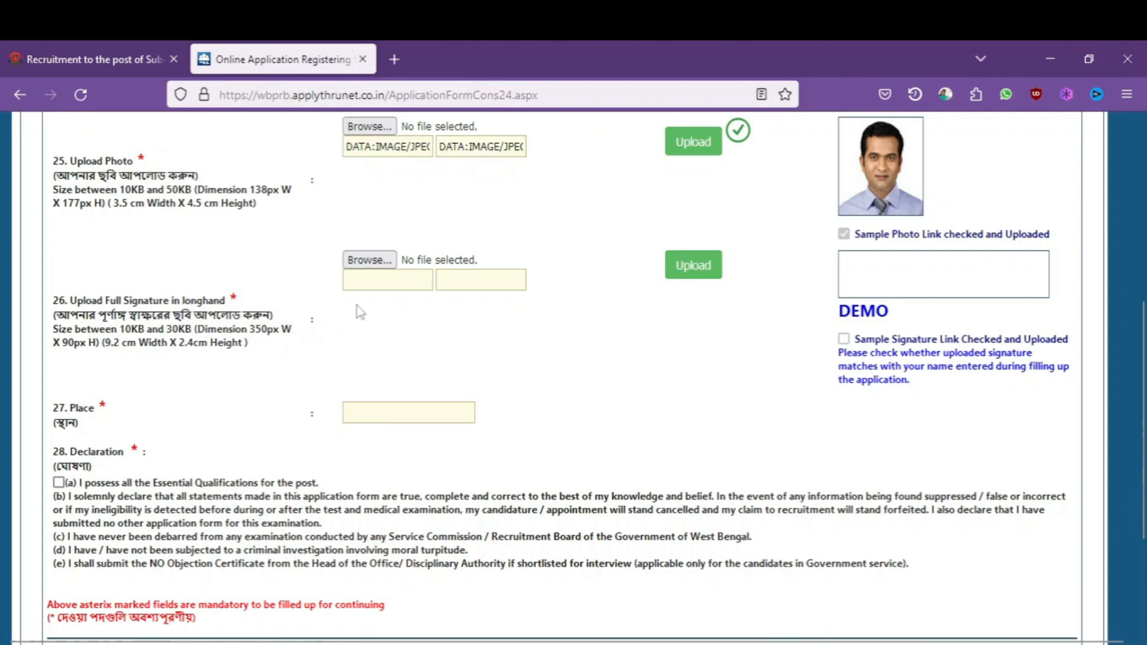
pyautogui.click(382, 263)
pyautogui.scroll(-5, 289, 279)
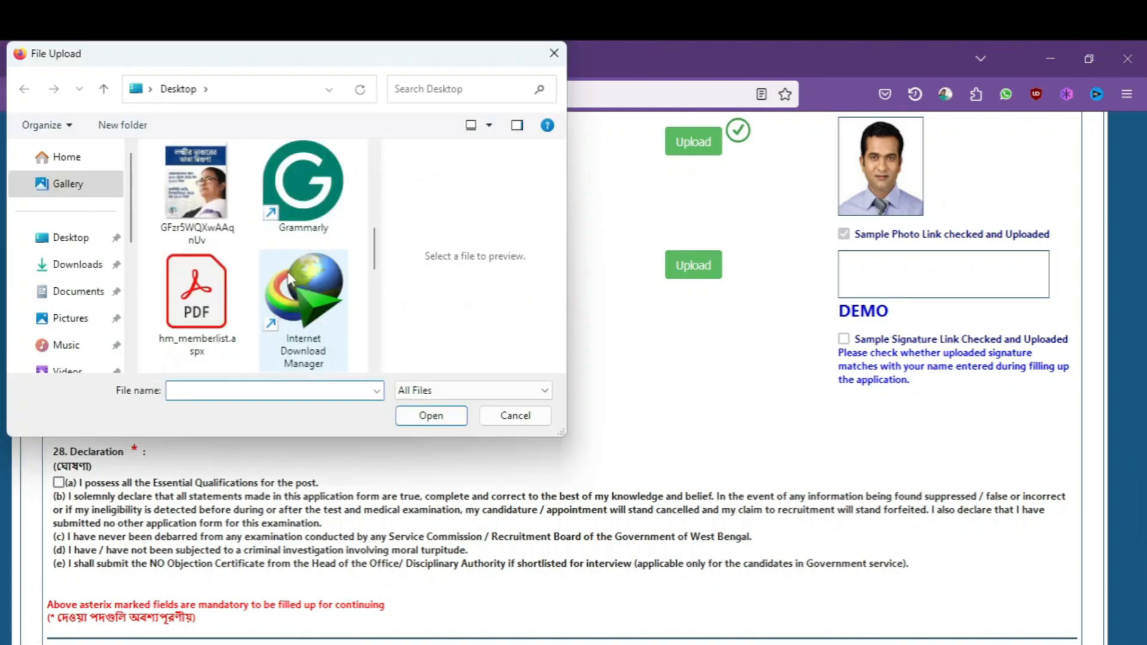
pyautogui.scroll(-3, 287, 275)
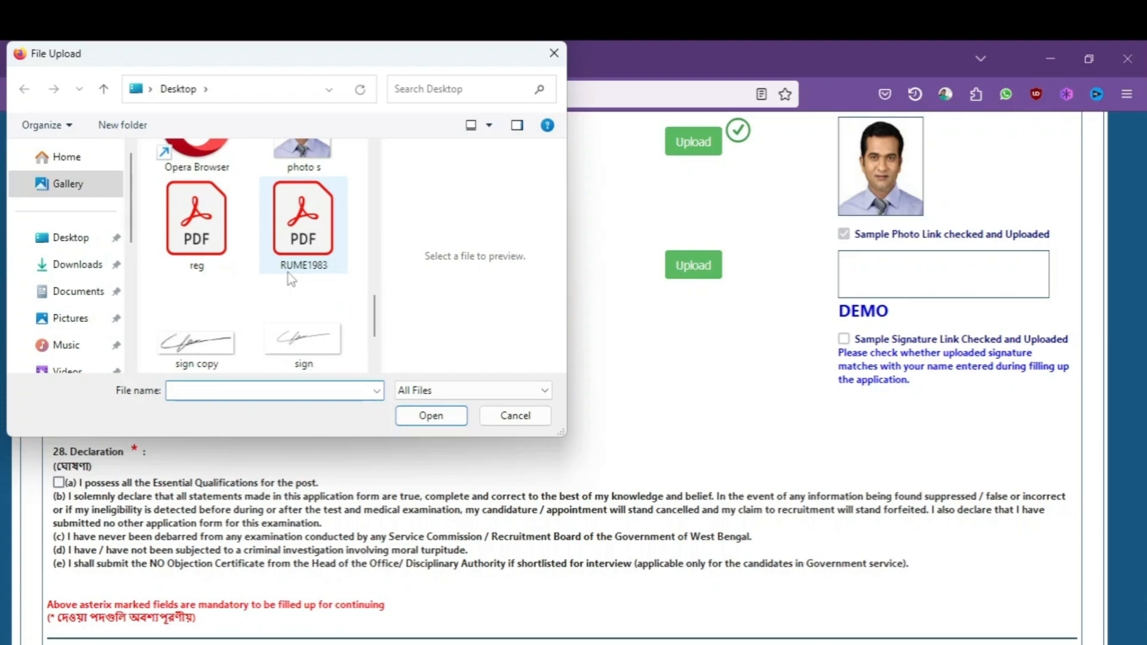
pyautogui.doubleClick(191, 355)
pyautogui.click(695, 275)
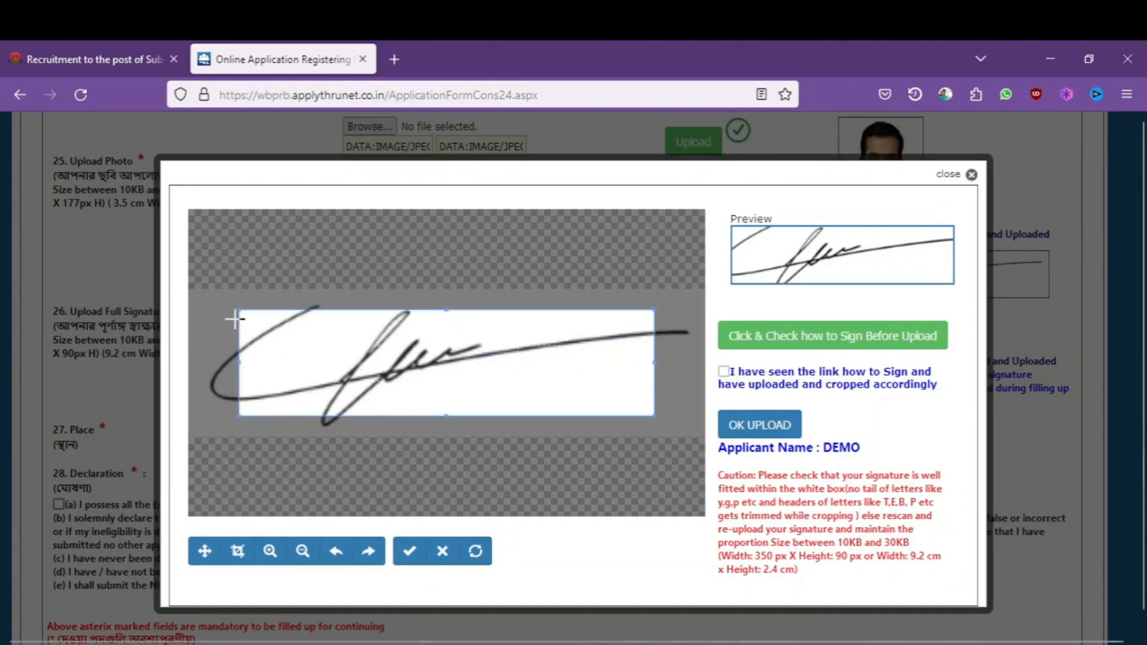
pyautogui.moveTo(413, 377)
pyautogui.mouseDown()
pyautogui.moveTo(366, 372)
pyautogui.moveTo(378, 373)
pyautogui.mouseUp()
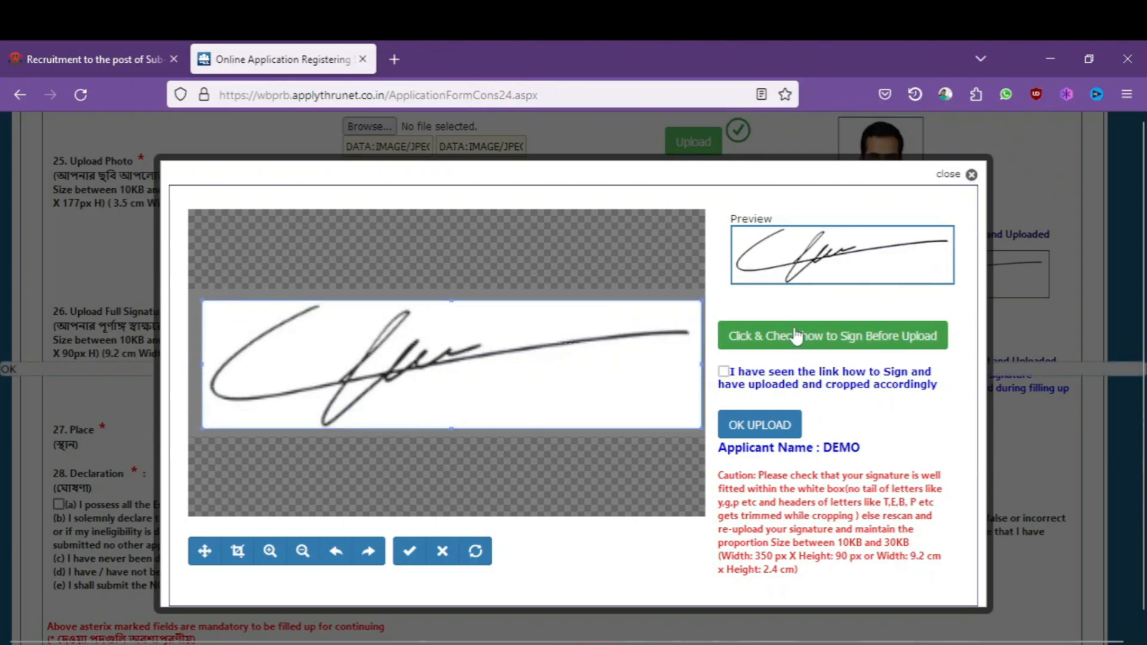
# - Review the long-hand signing guide, tick its confirmation and upload the cropped signature
pyautogui.click(794, 335)
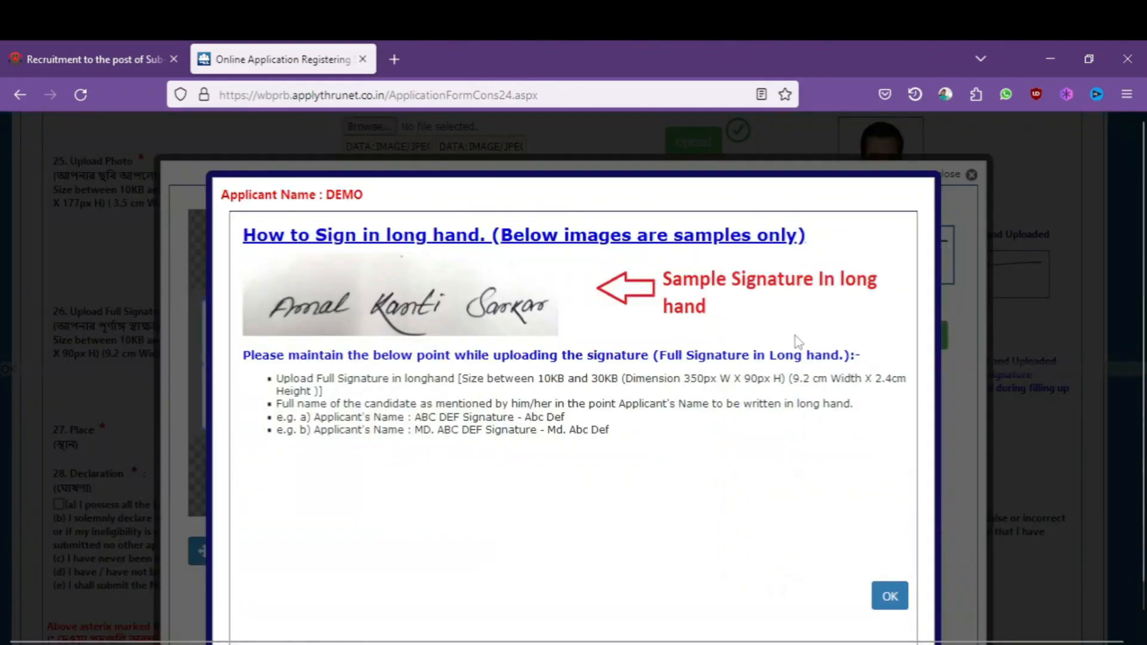
pyautogui.click(890, 600)
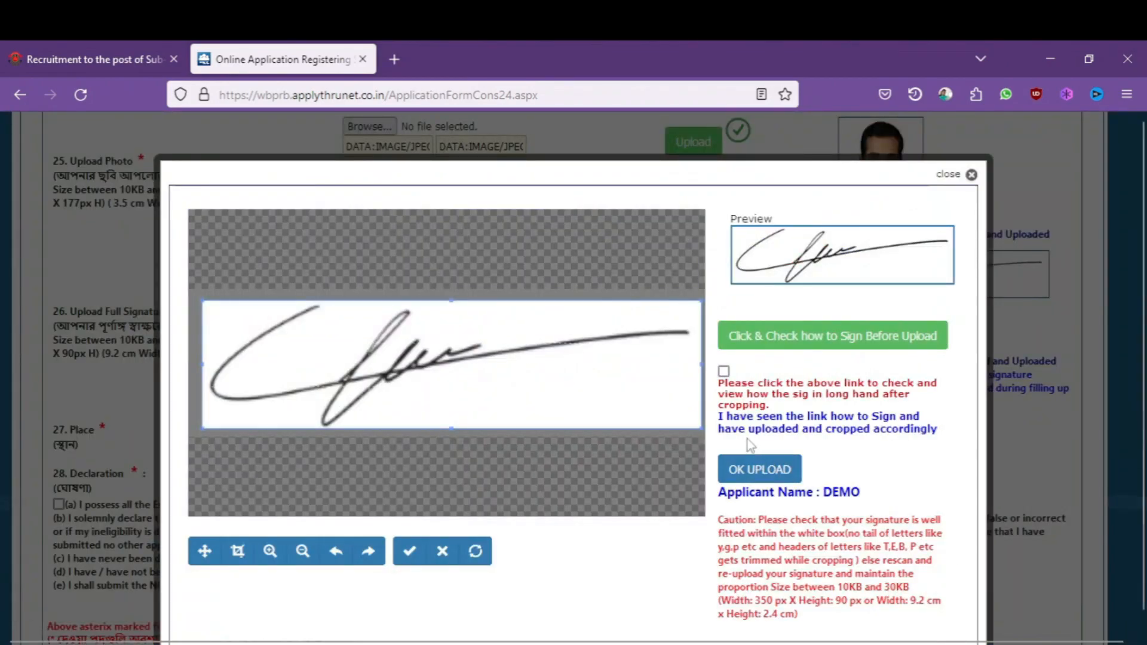
pyautogui.click(724, 372)
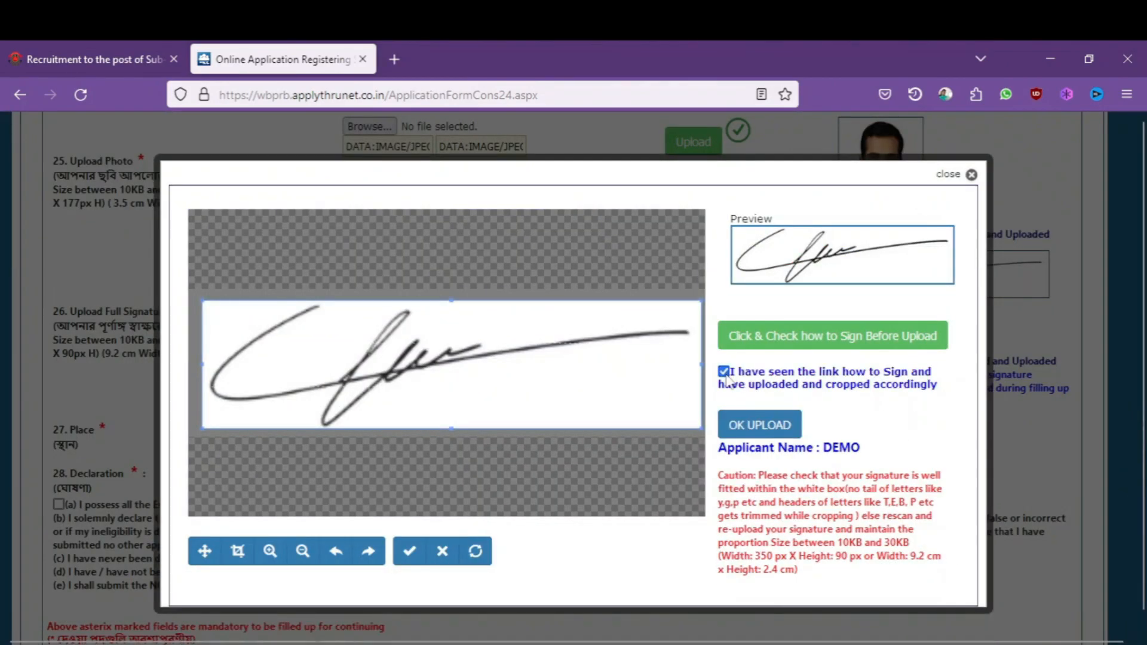
pyautogui.click(756, 426)
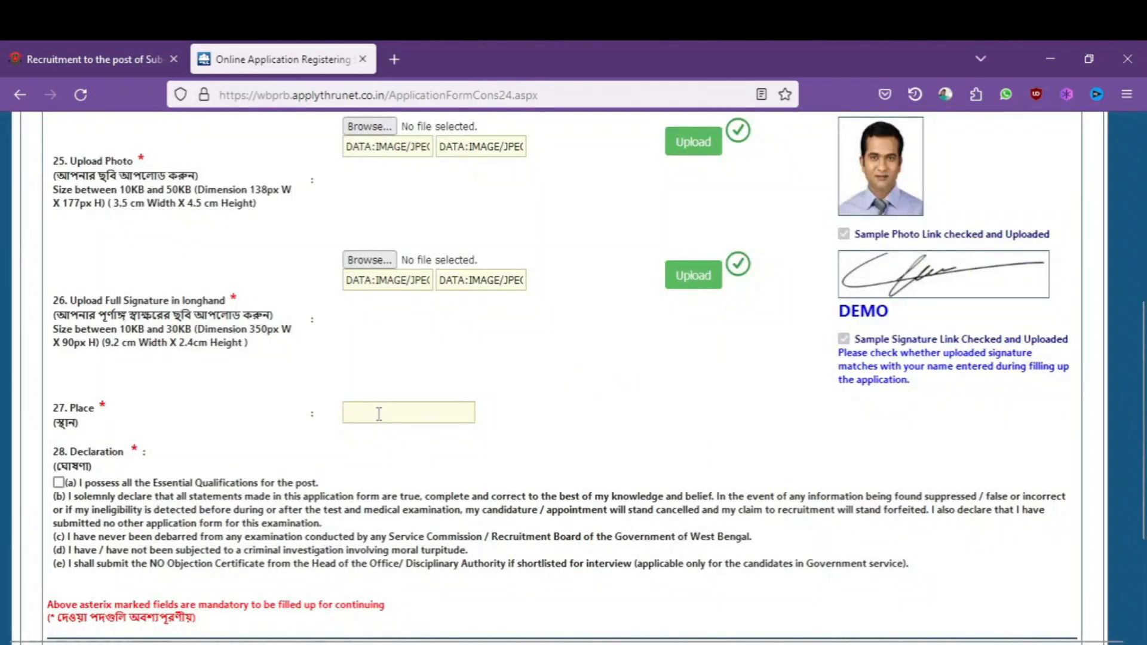
pyautogui.click(379, 414)
# - Enter TURIPUWR as the place, tick Declaration (a), and confirm to reach the preview
pyautogui.write('TURIPUWR')
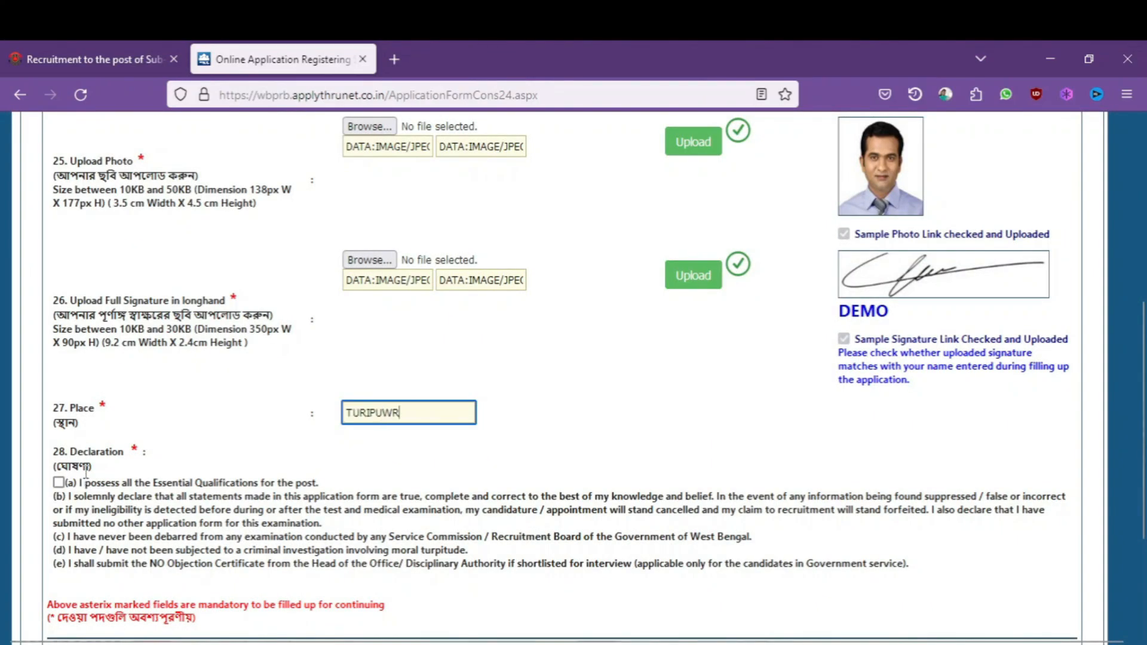
pyautogui.scroll(-1, 119, 460)
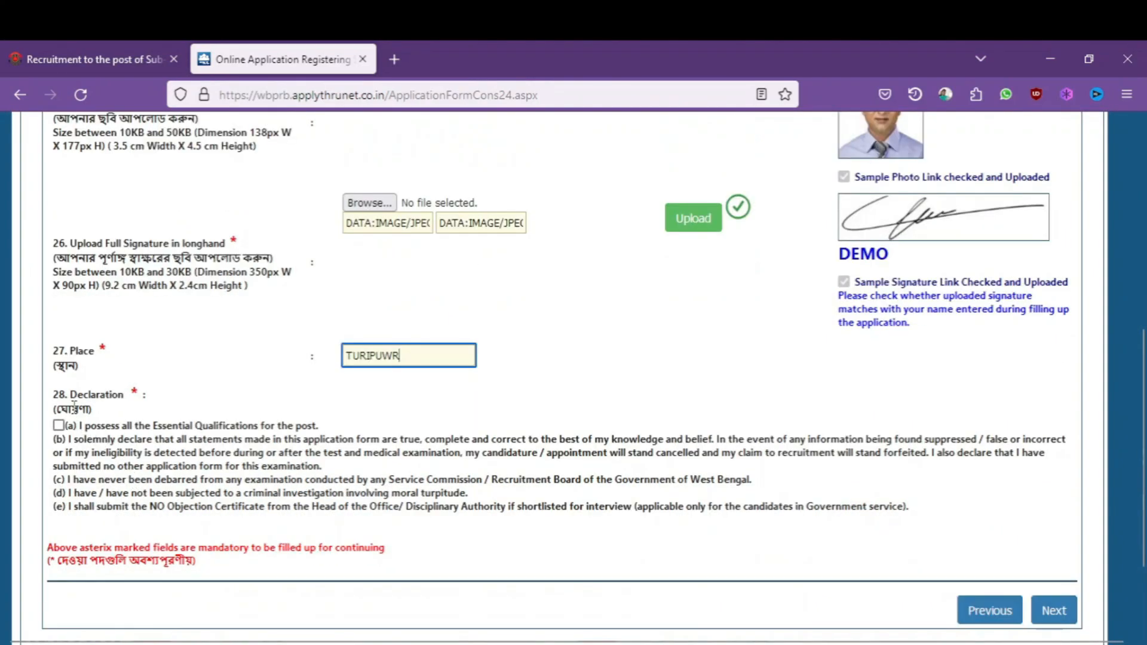
pyautogui.click(59, 426)
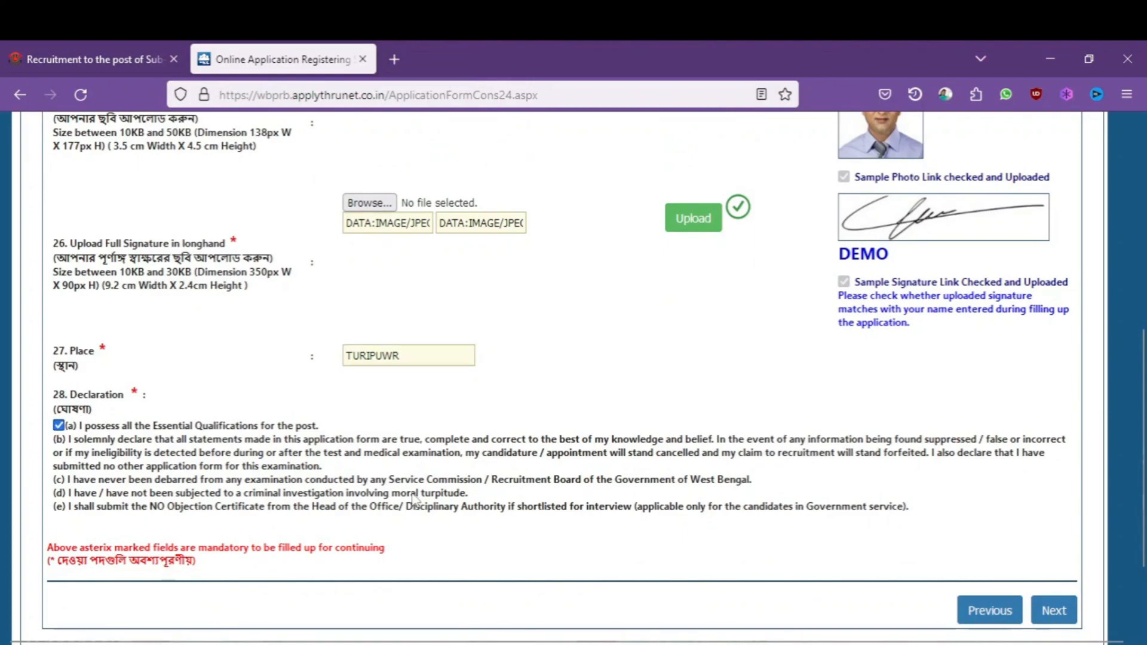
pyautogui.scroll(1, 820, 437)
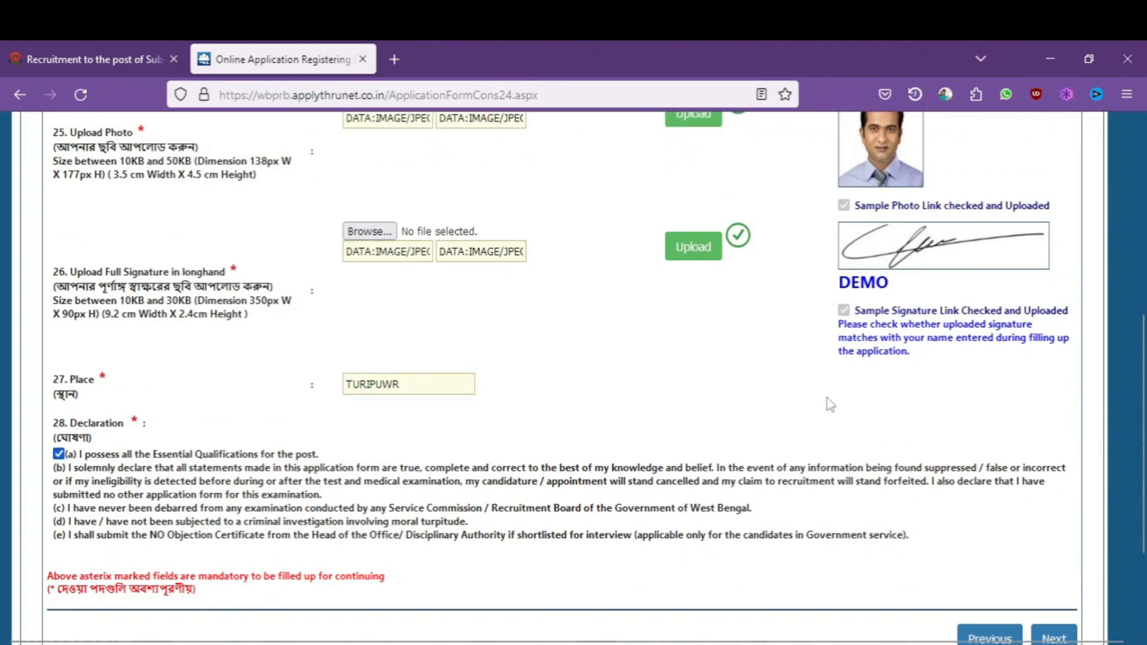
pyautogui.scroll(-3, 829, 406)
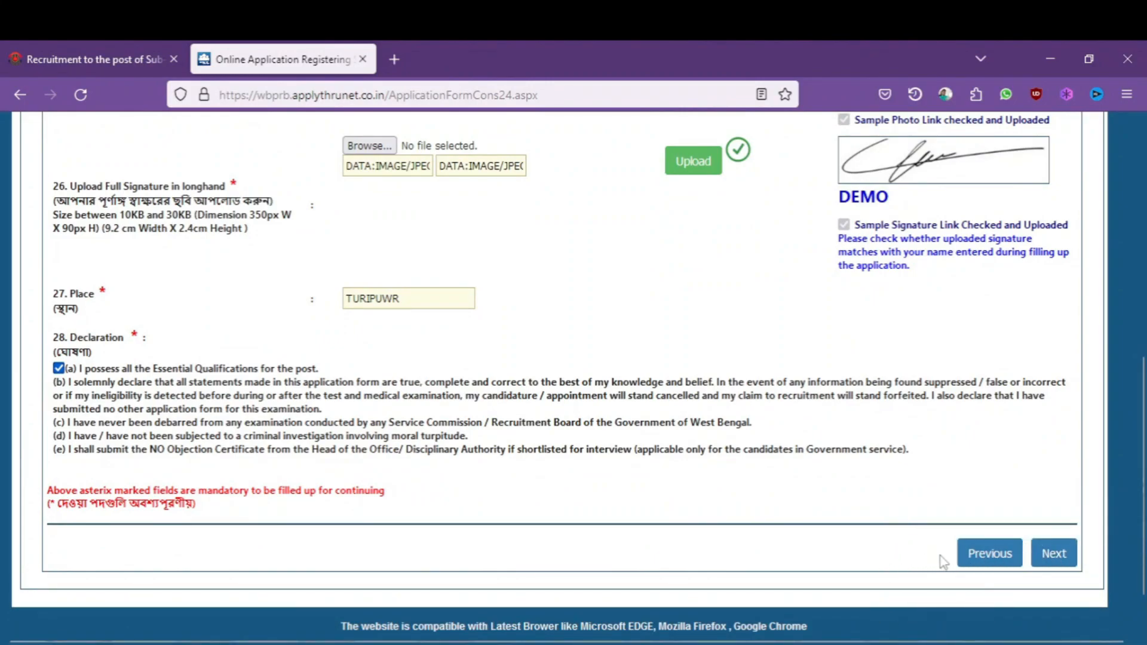
pyautogui.click(1054, 556)
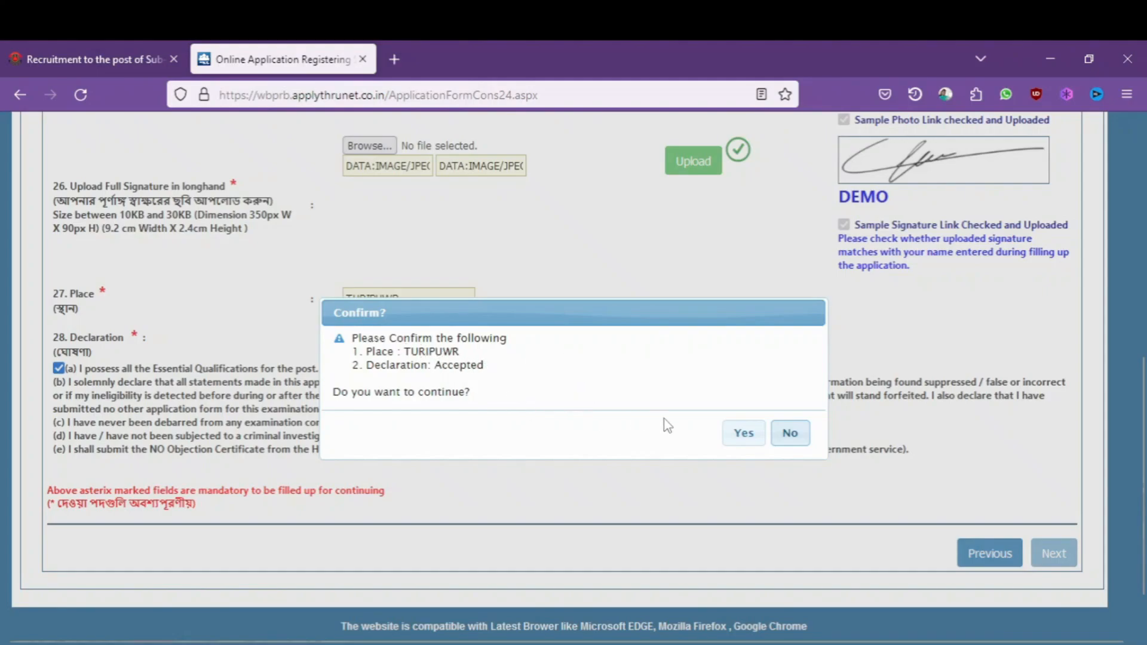
pyautogui.click(743, 434)
pyautogui.scroll(2, 743, 442)
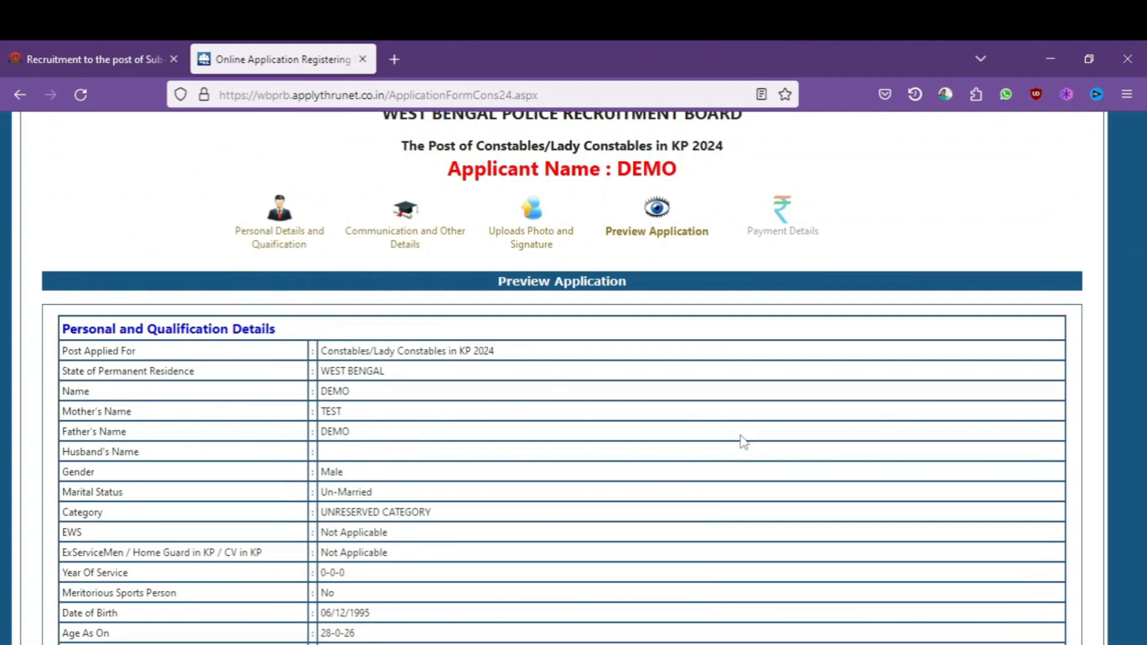
# - Review the application preview, tick all checklist items, and confirm the data is verified
pyautogui.scroll(-3, 743, 443)
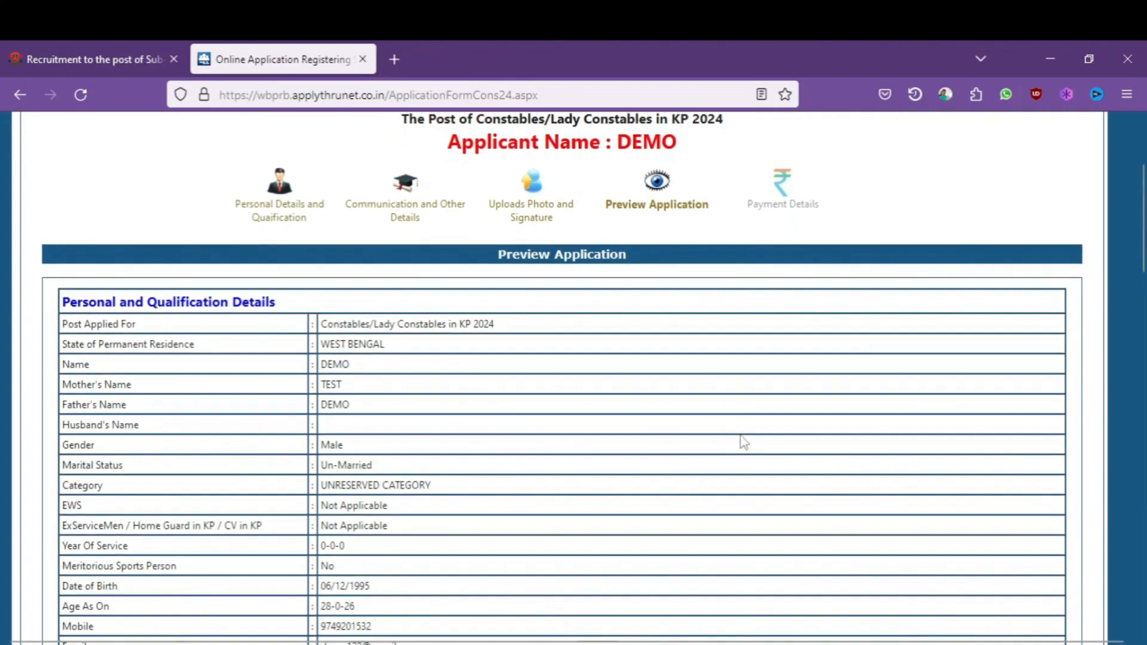
pyautogui.scroll(-10, 742, 442)
pyautogui.scroll(-10, 743, 442)
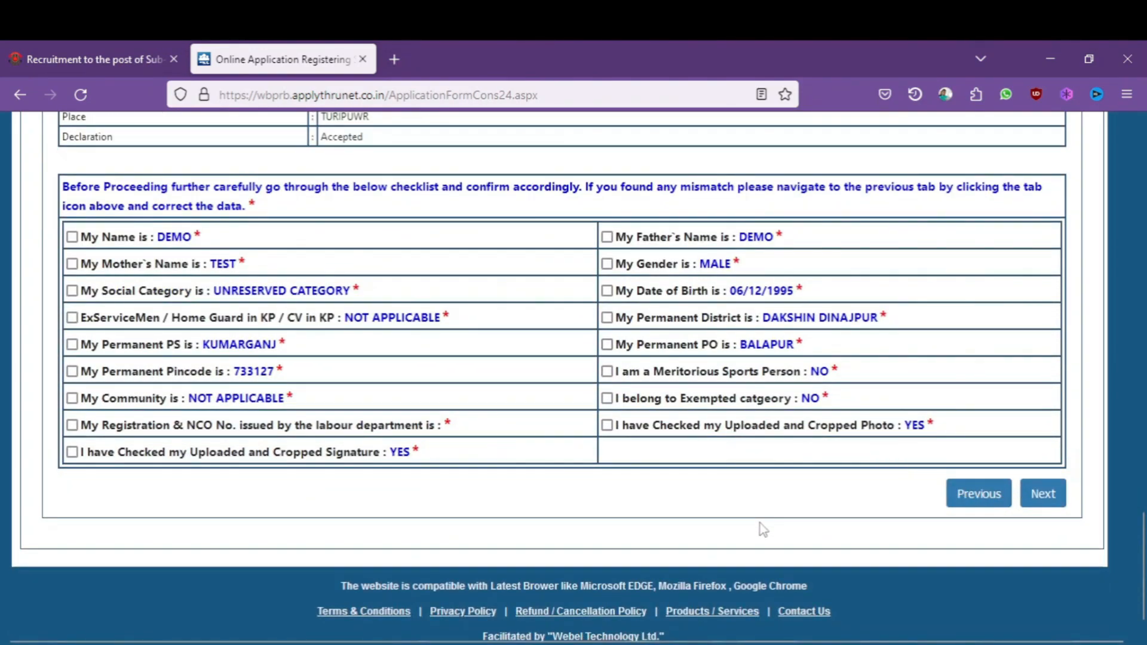
pyautogui.scroll(2, 764, 530)
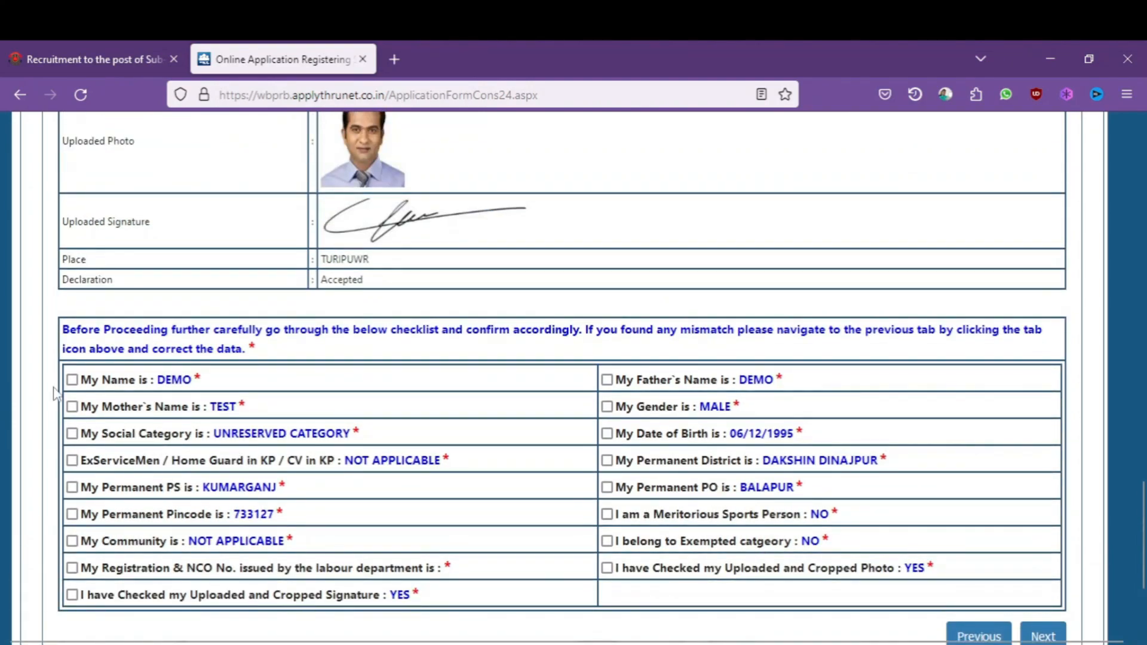
pyautogui.click(71, 380)
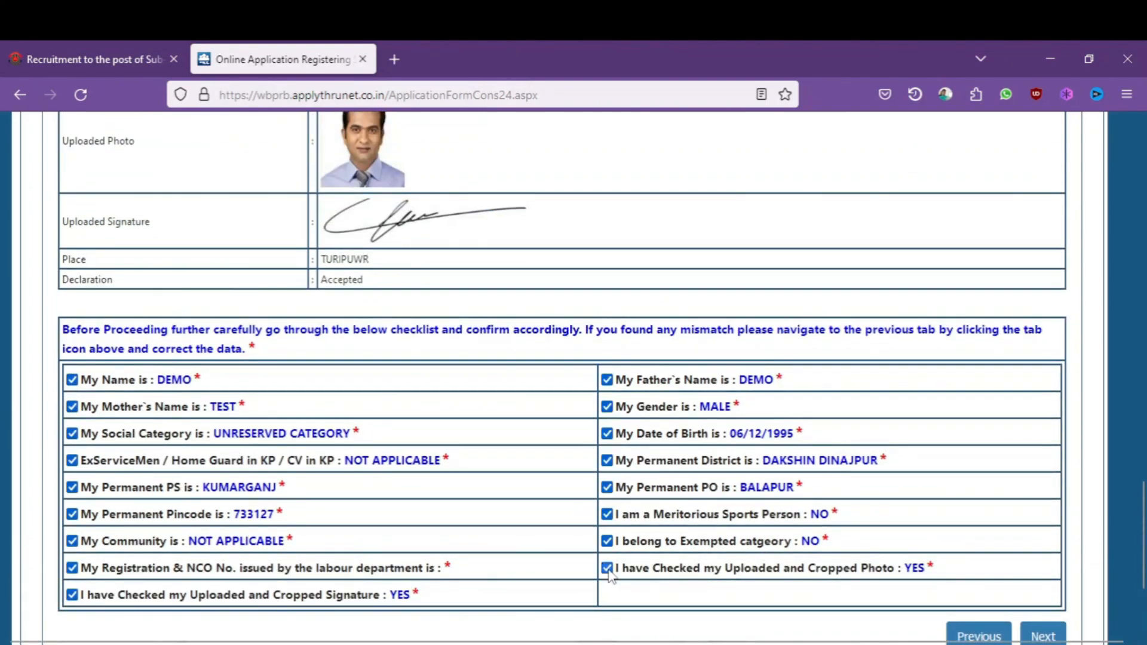
pyautogui.scroll(-2, 795, 597)
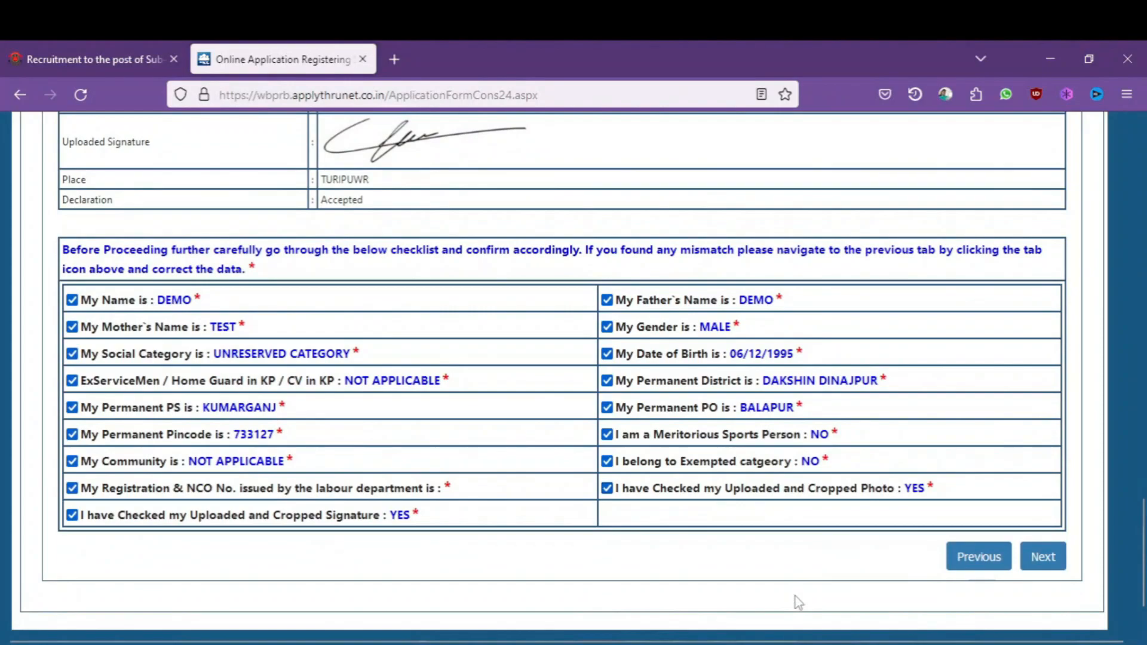
pyautogui.click(1043, 559)
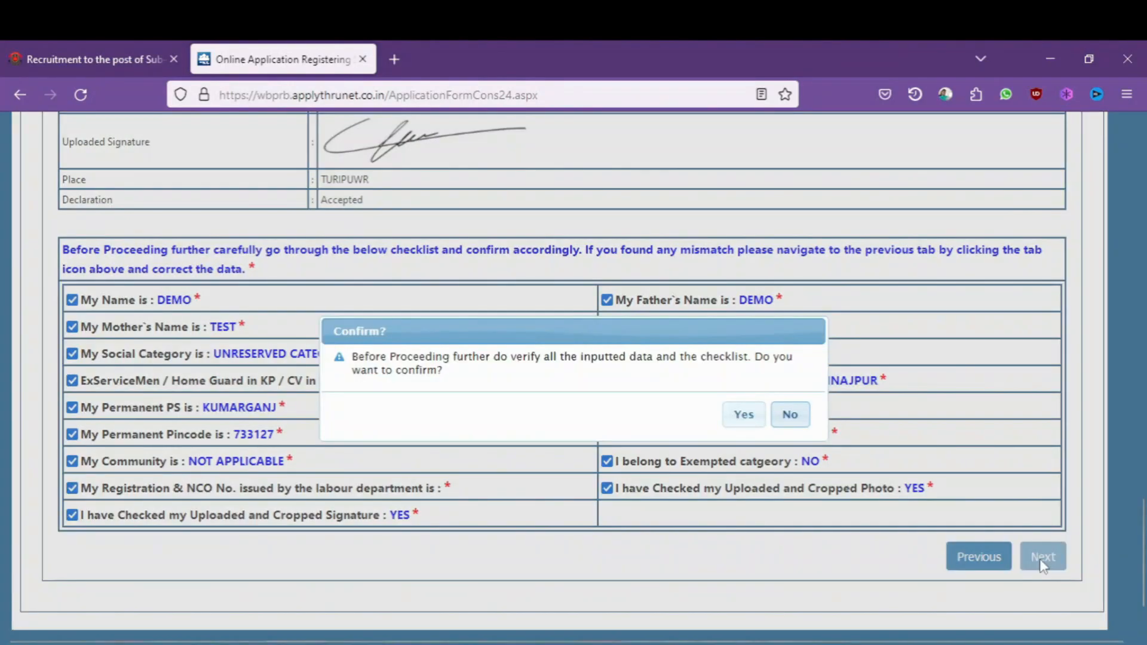
pyautogui.click(744, 418)
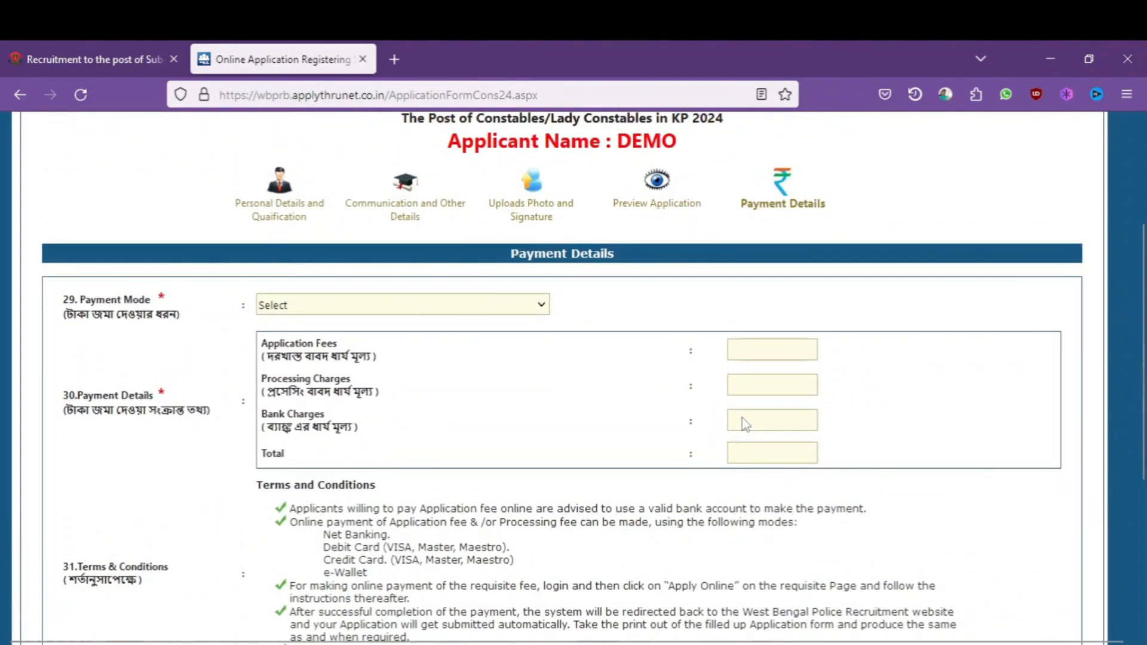
# - Choose Online Payment through HDFC PAYU | Bill Desk, accept the terms, and Pay & Submit 170
pyautogui.click(426, 306)
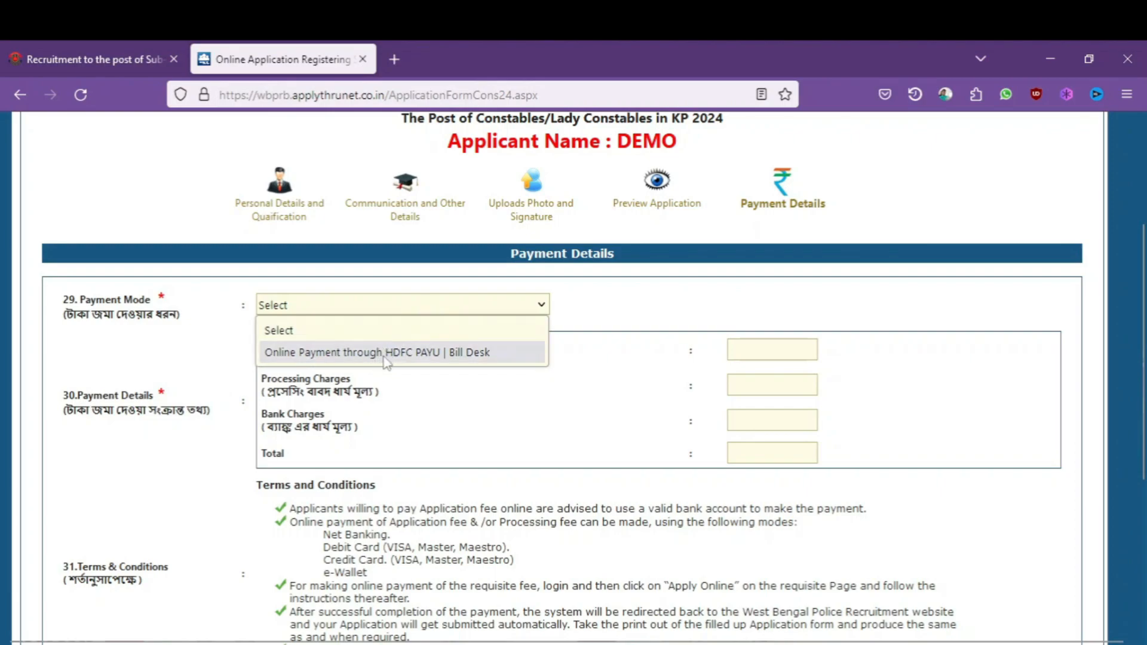
pyautogui.click(404, 354)
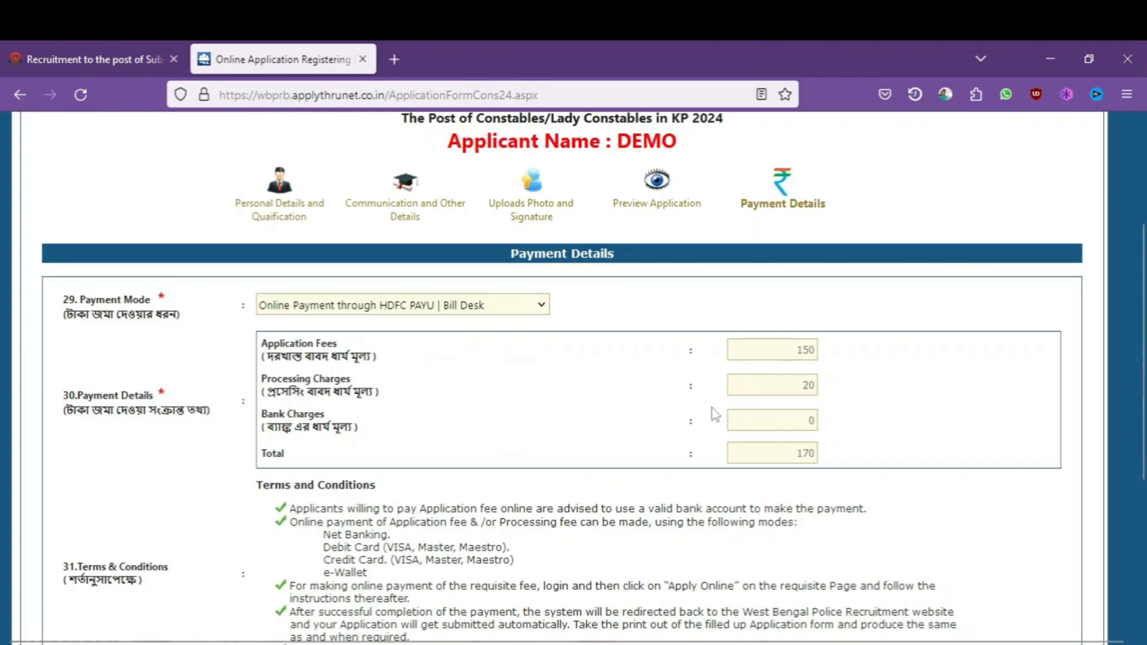
pyautogui.scroll(-2, 716, 414)
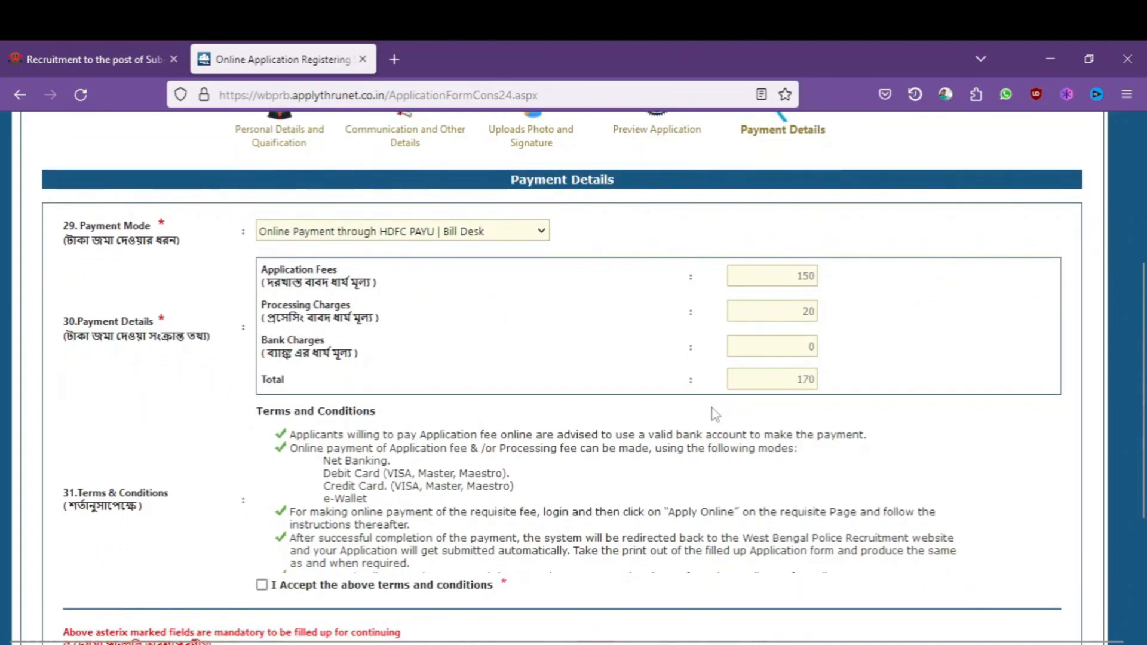
pyautogui.scroll(-3, 715, 415)
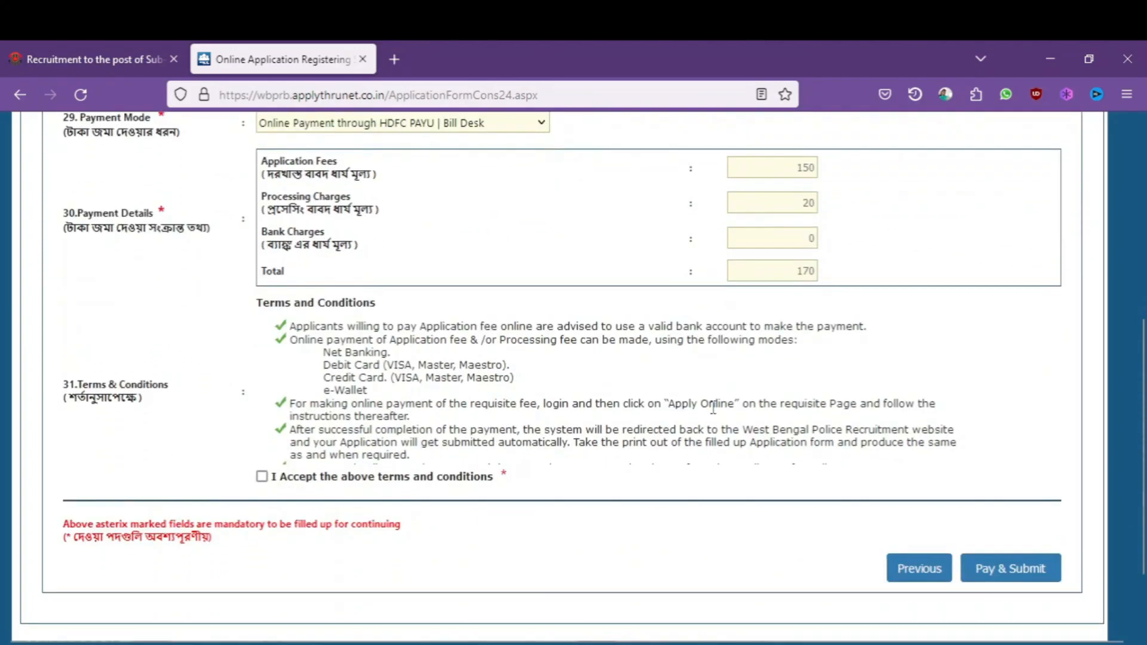
pyautogui.click(262, 477)
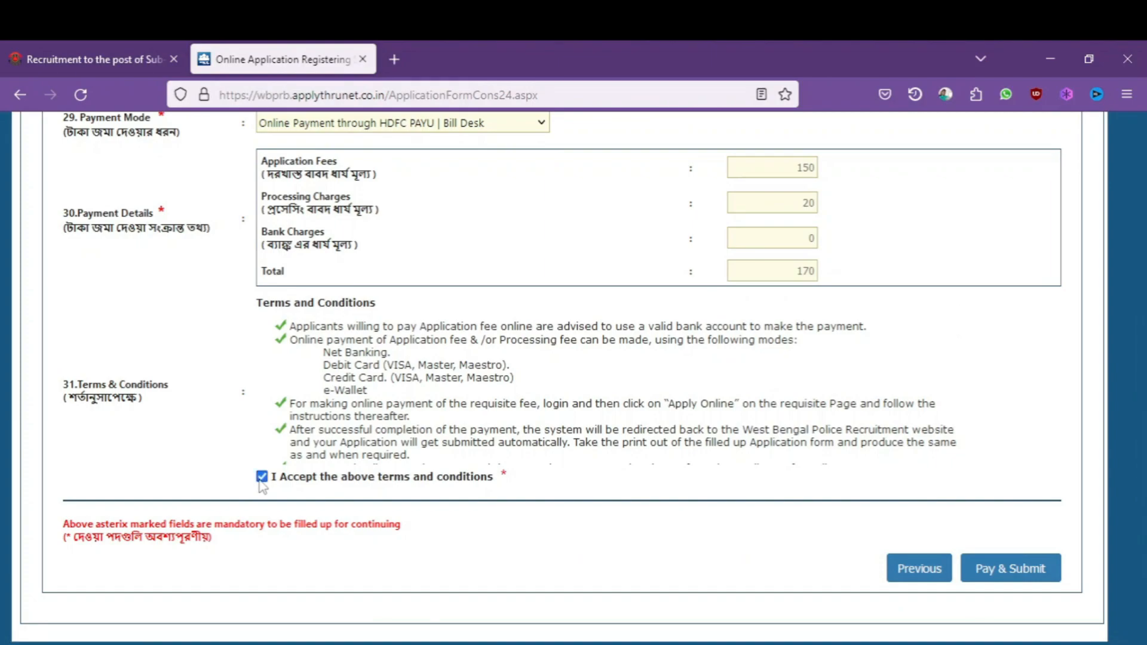
pyautogui.click(1038, 577)
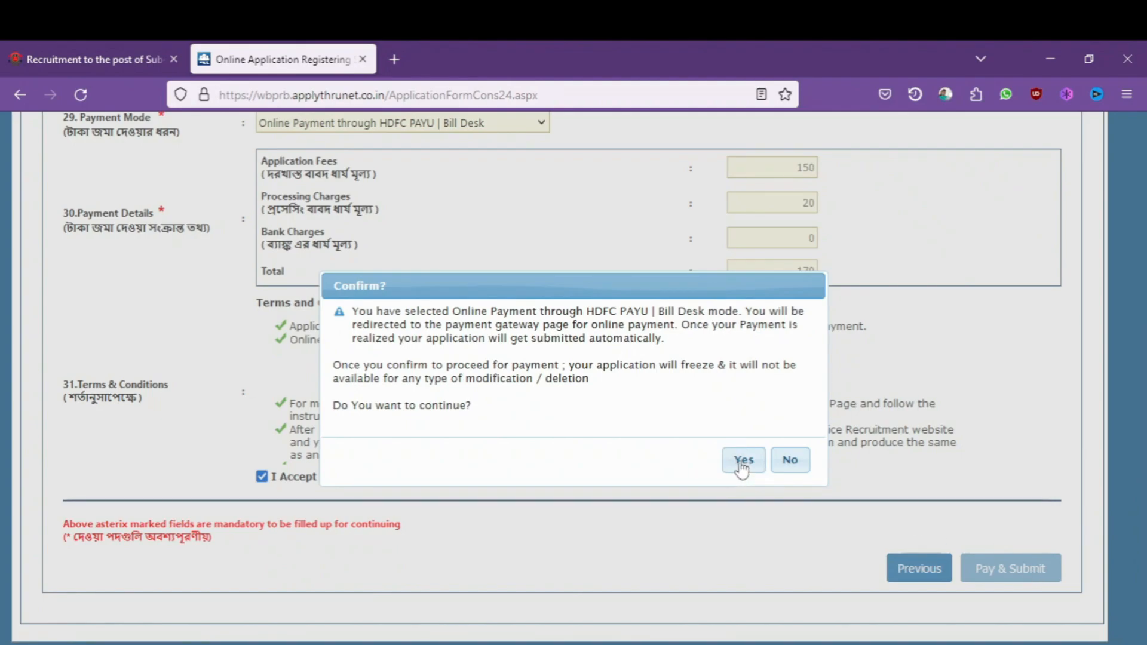
# - Agree to freeze the application and proceed with HDFC PAYU to the bank page
pyautogui.click(742, 466)
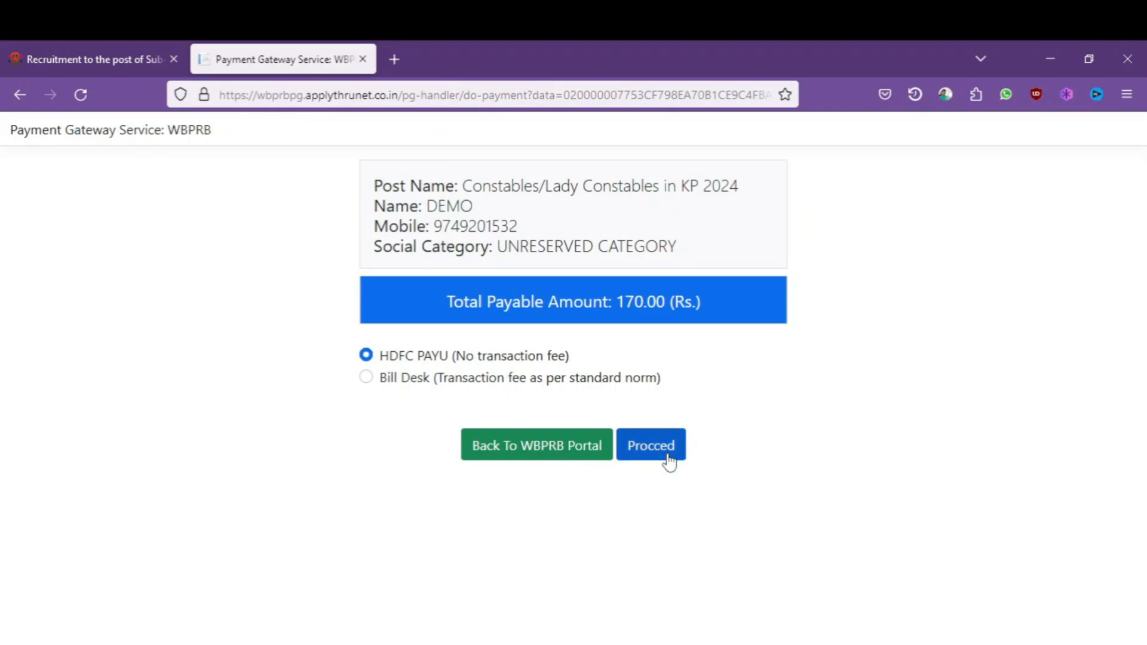
pyautogui.click(668, 462)
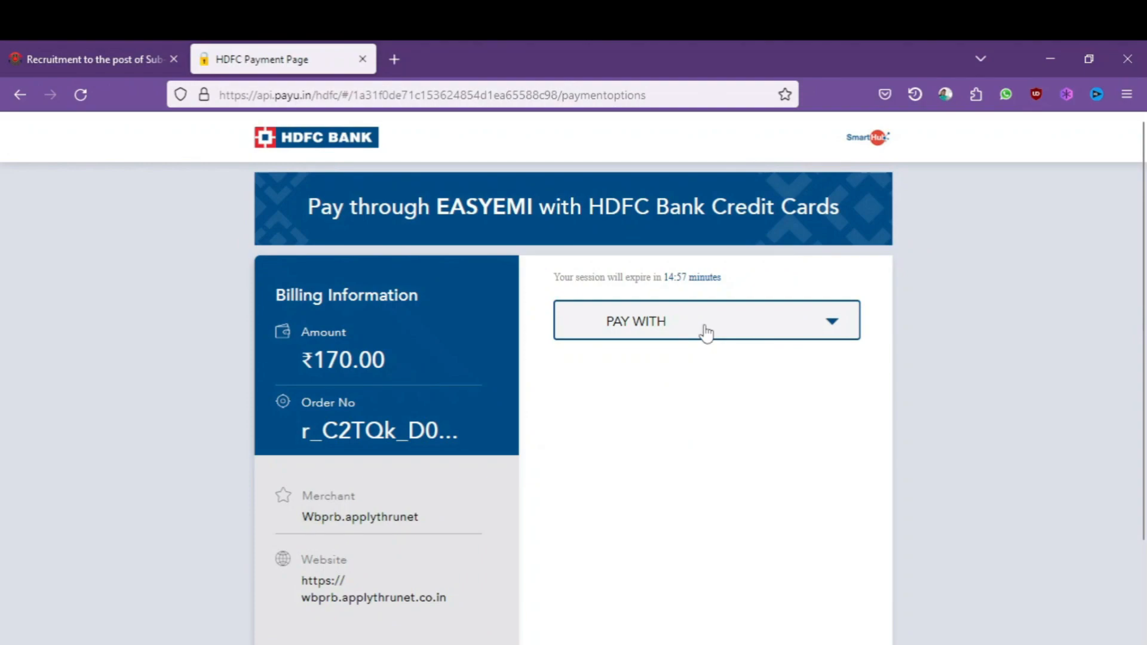
# - Choose UPI as the payment method on the HDFC PayU page
pyautogui.click(705, 331)
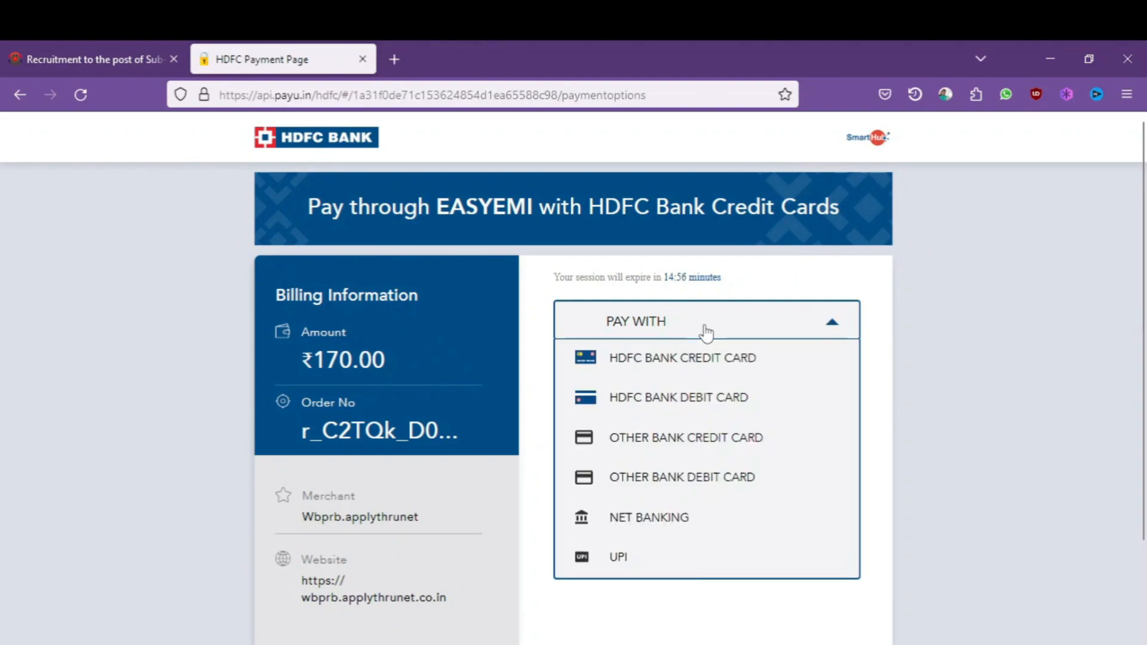
pyautogui.click(646, 568)
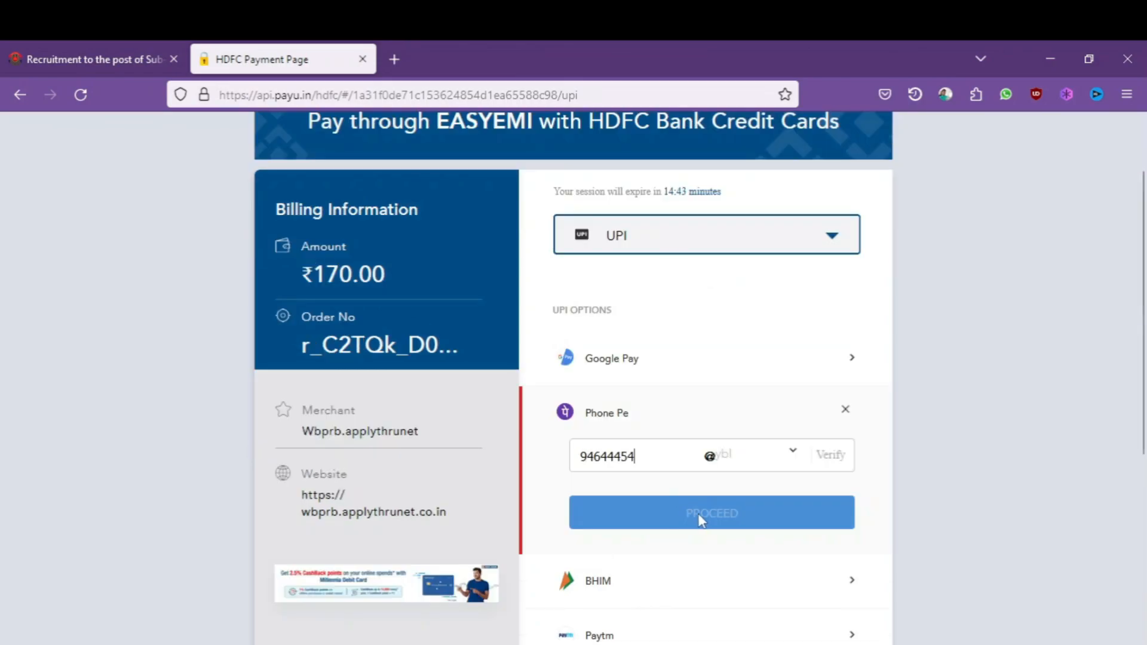